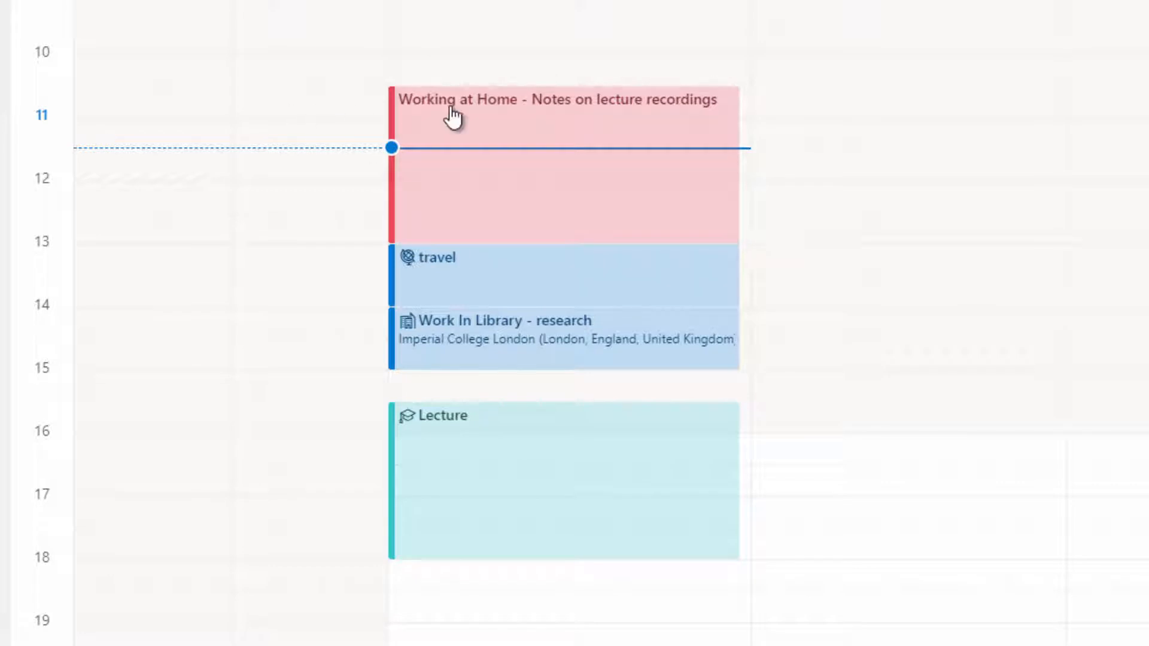
Step: Reschedule the "Working at Home - Notes on lecture recordings" event on Wednesday 1 May to run from 11:30 to 13:00
click(497, 118)
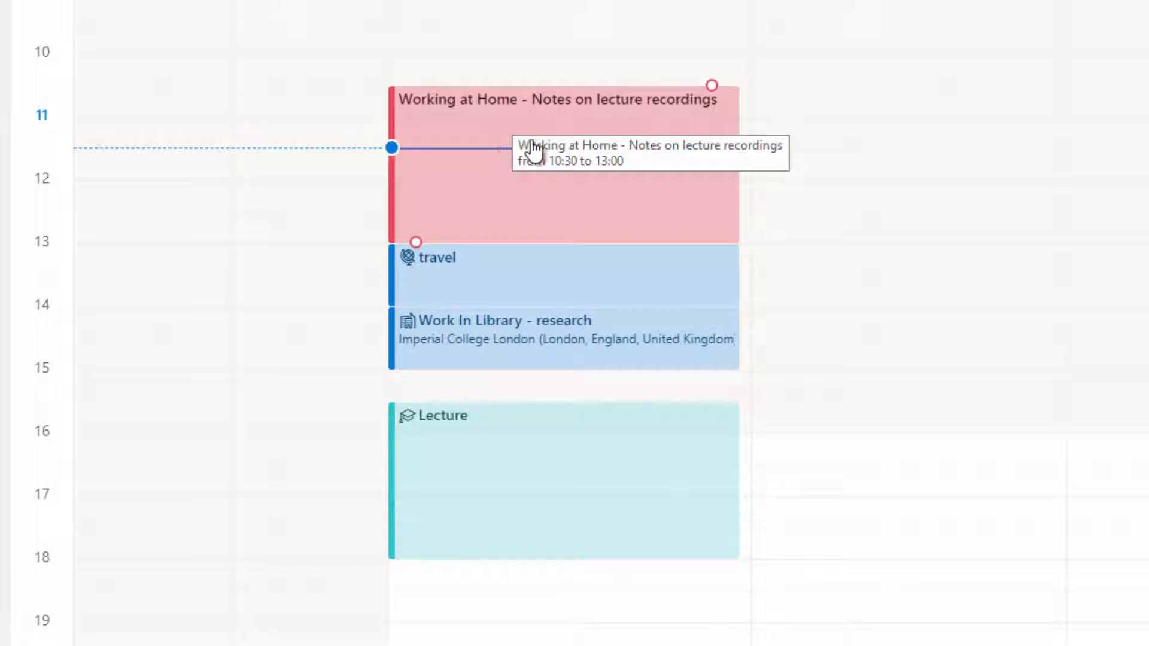
drag(532, 150, 450, 304)
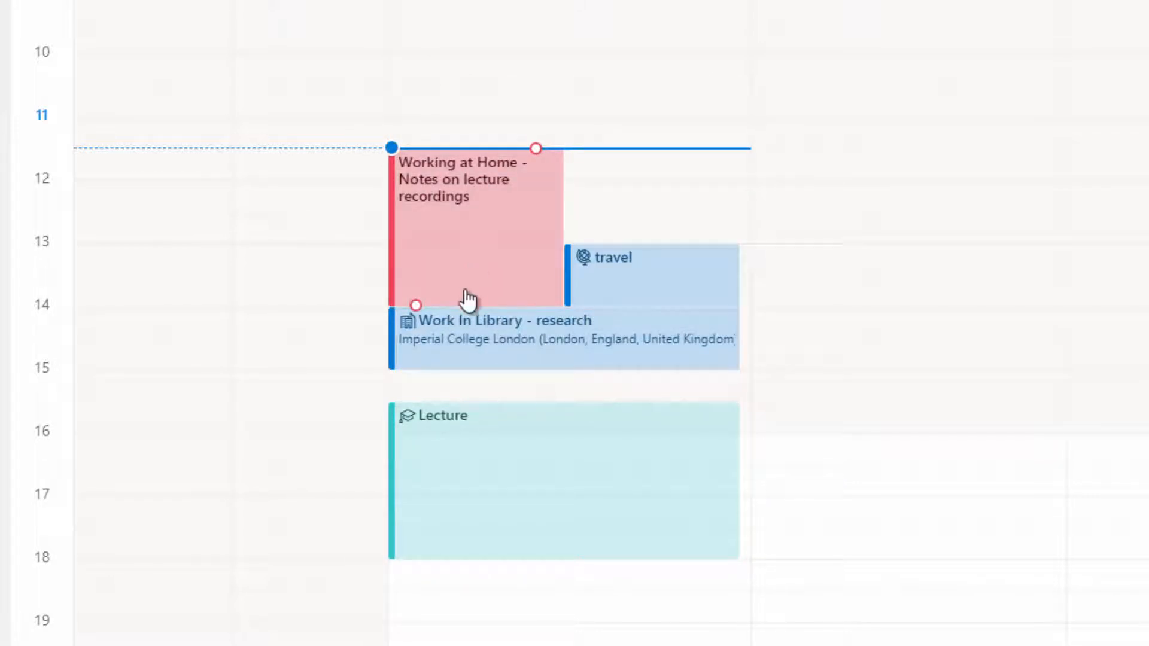
drag(464, 300, 480, 241)
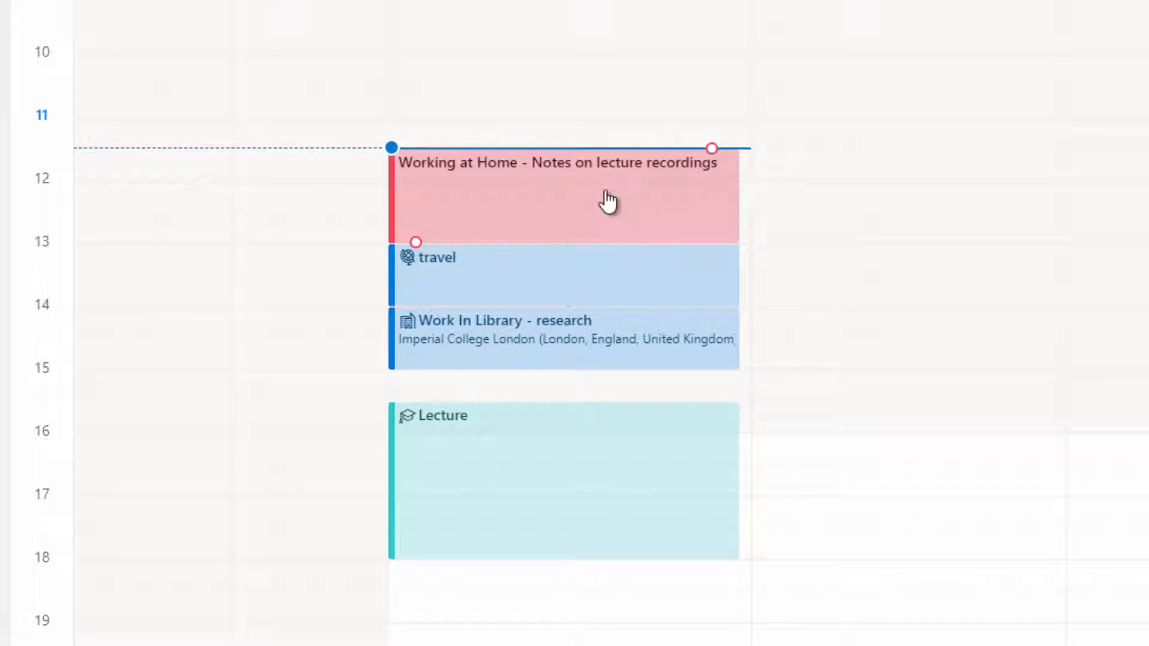
Step: Duplicate the "Working at Home - Notes on lecture recordings" event, save the copy and move it to Thursday 2 May
click(606, 203)
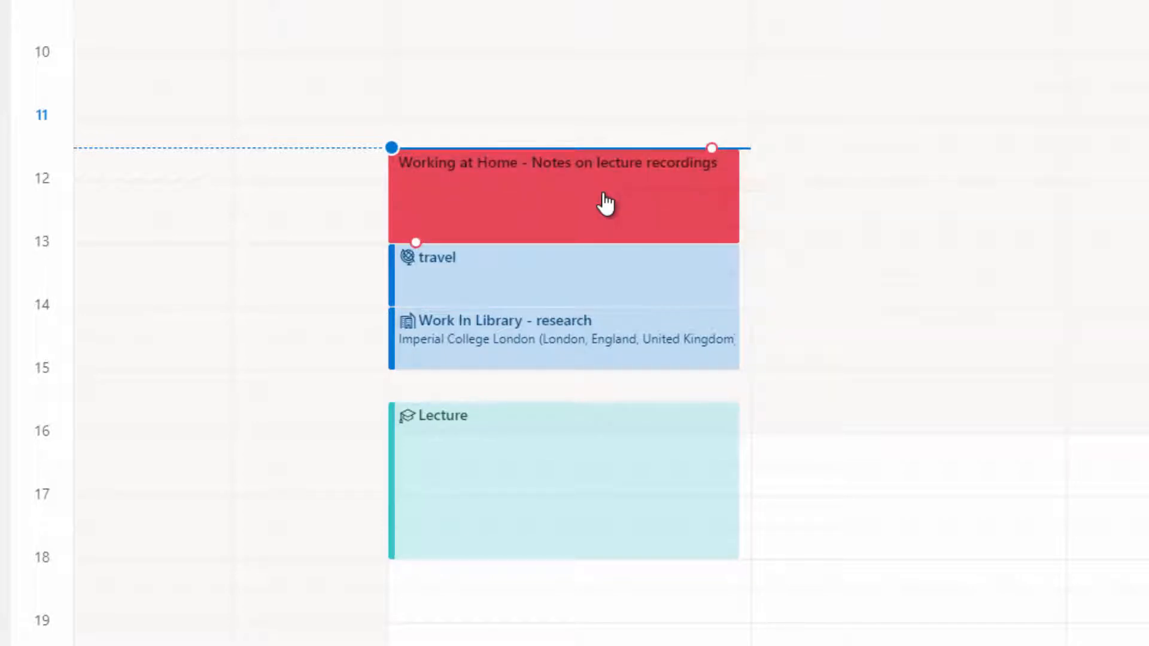
right_click(606, 204)
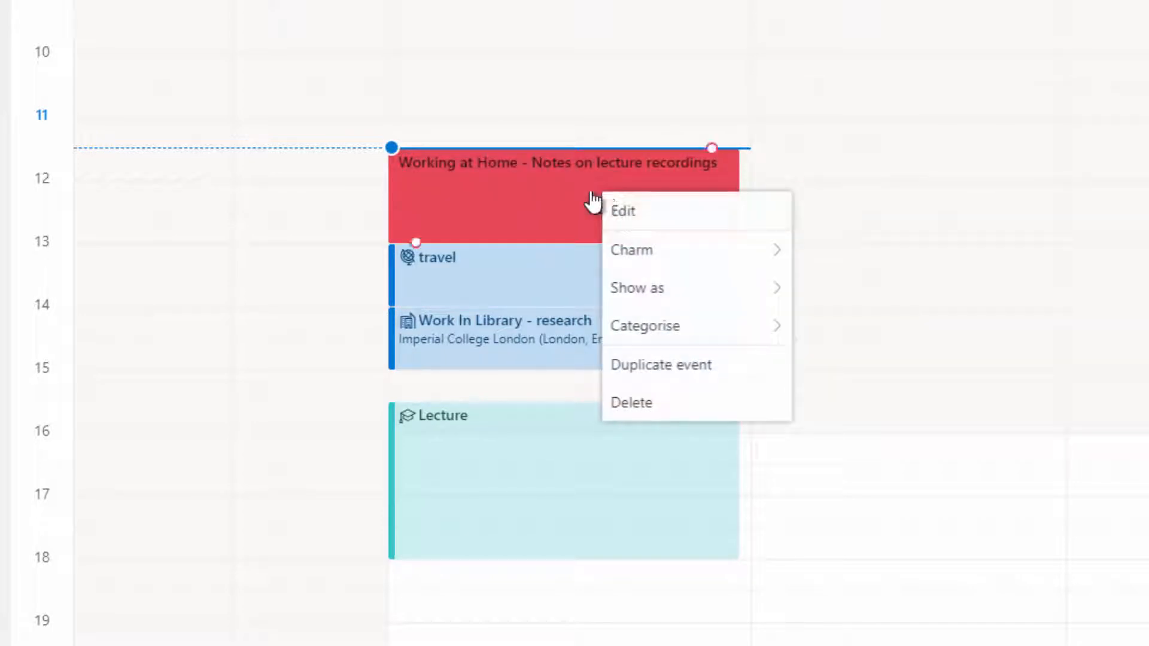
click(678, 365)
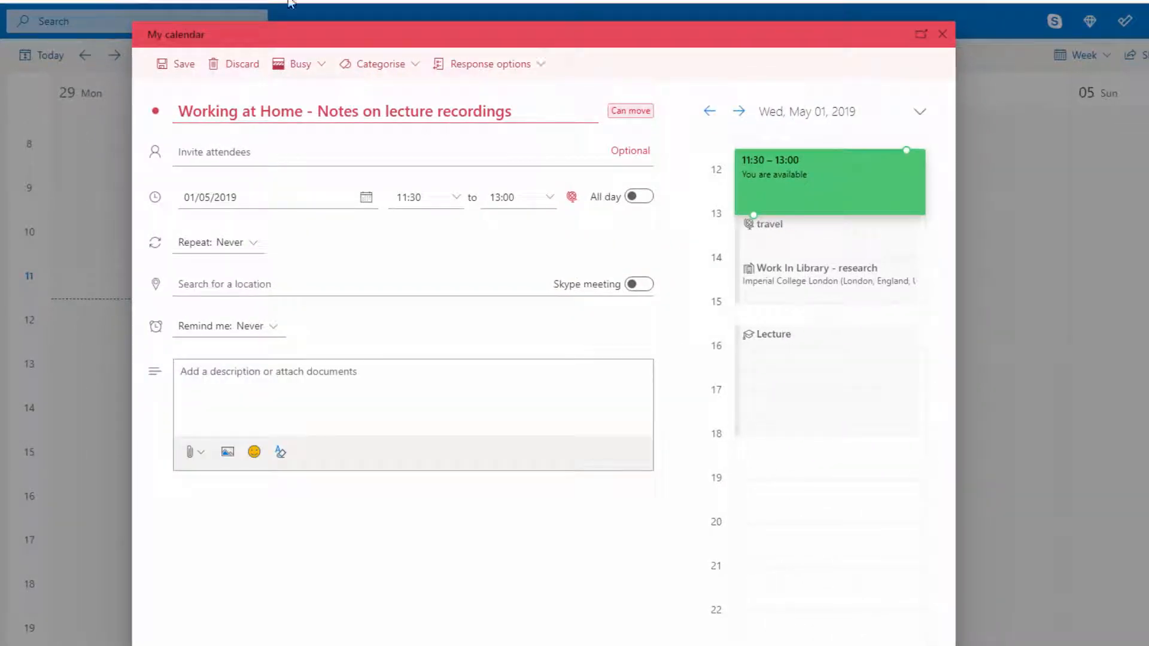
click(175, 65)
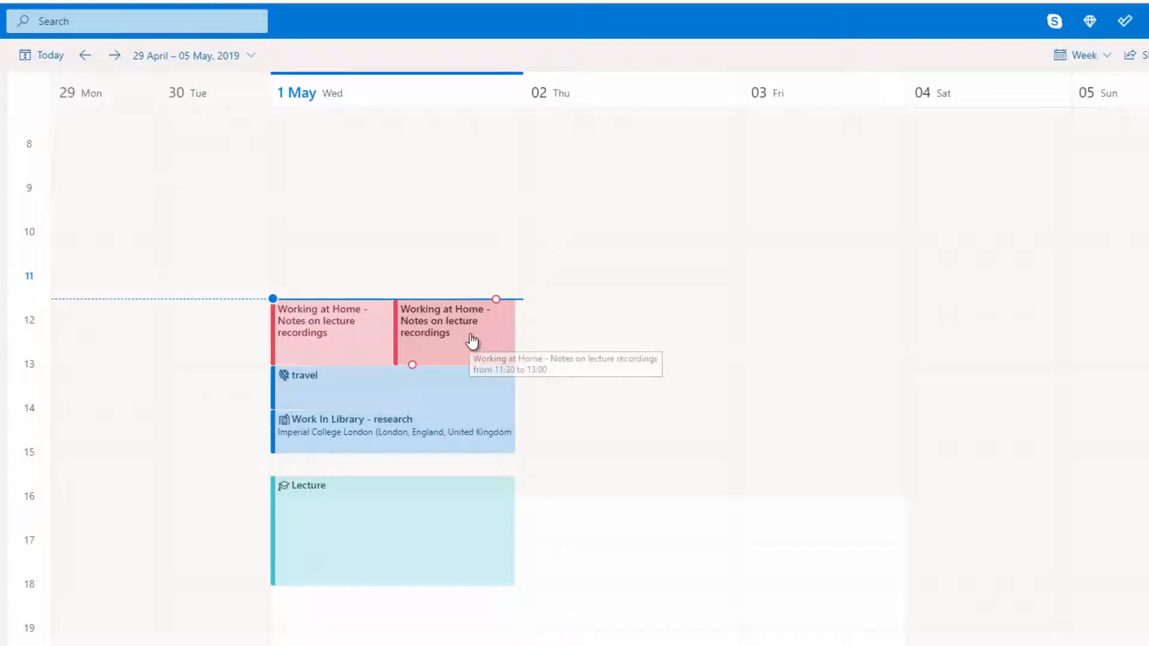
drag(472, 341, 627, 298)
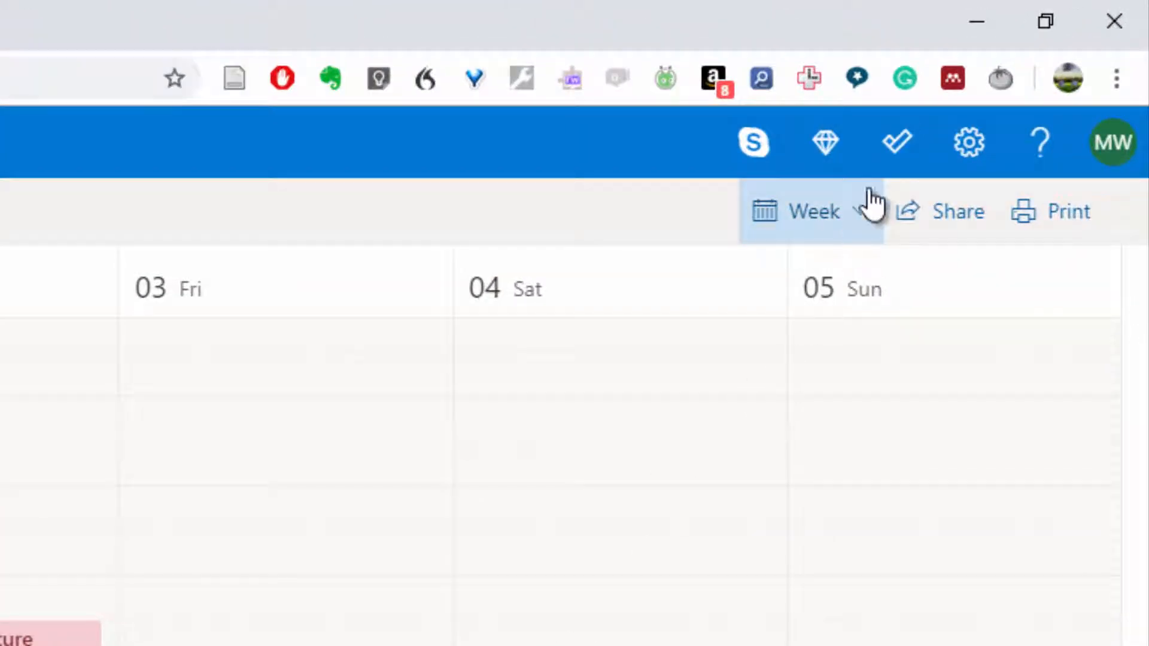
Step: View and close the calendar's quick Tasks pane, and switch to the full Tasks page
click(895, 141)
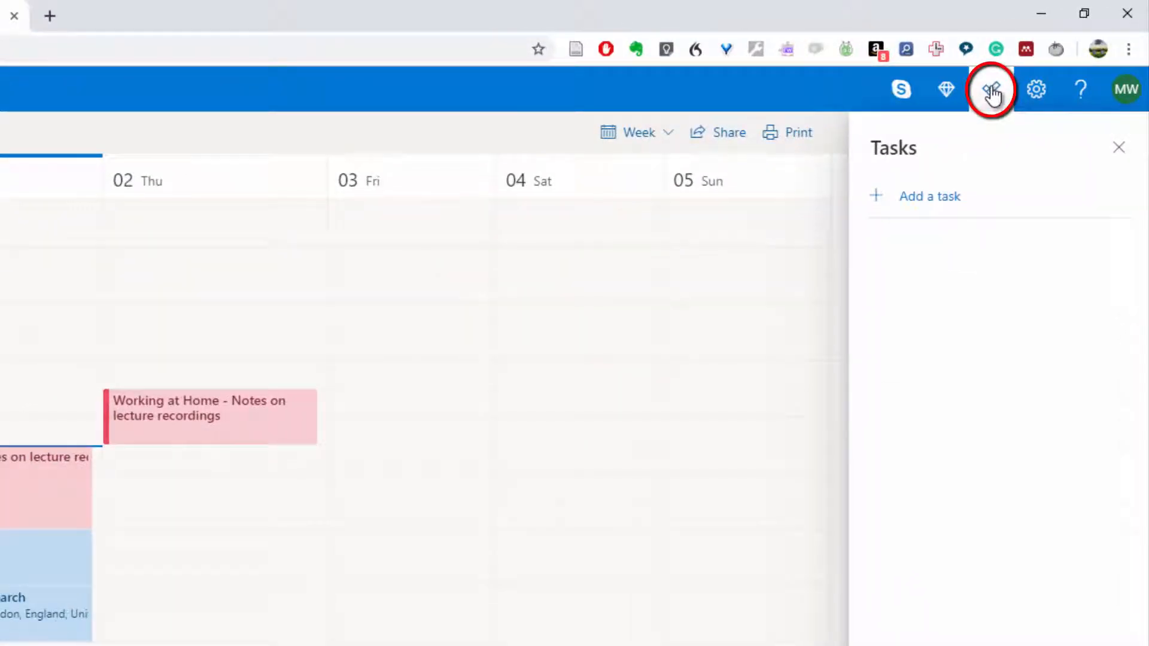
click(1118, 147)
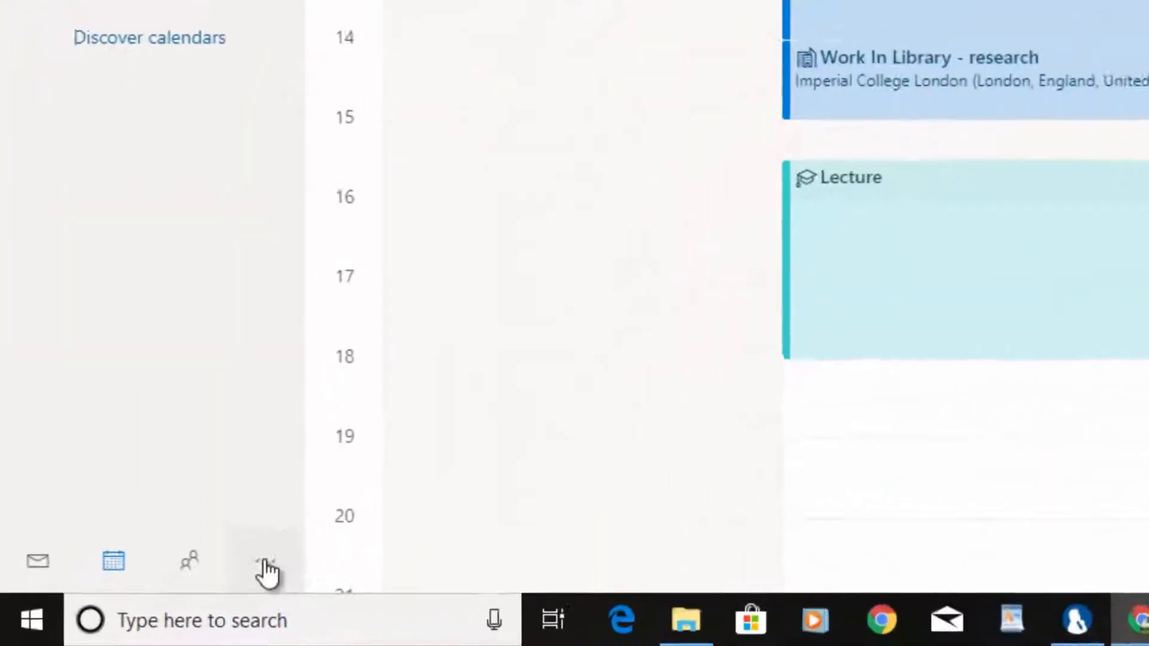
click(179, 587)
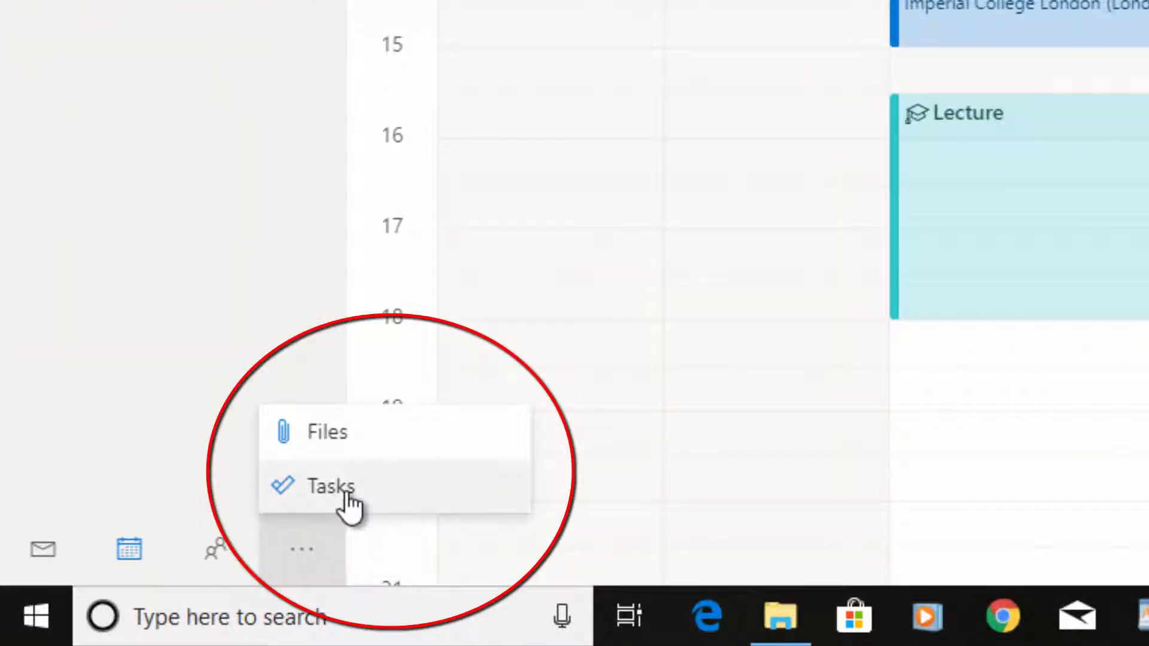
click(350, 491)
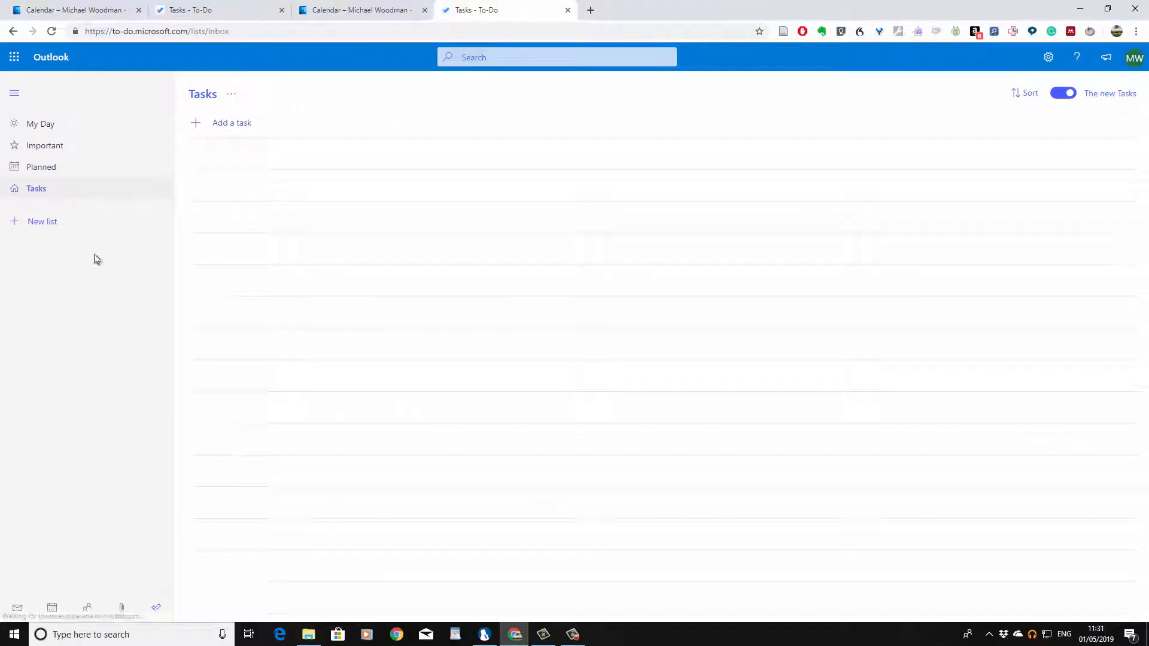
Step: Add a task named "Revise for exam A" to the Tasks list
click(236, 122)
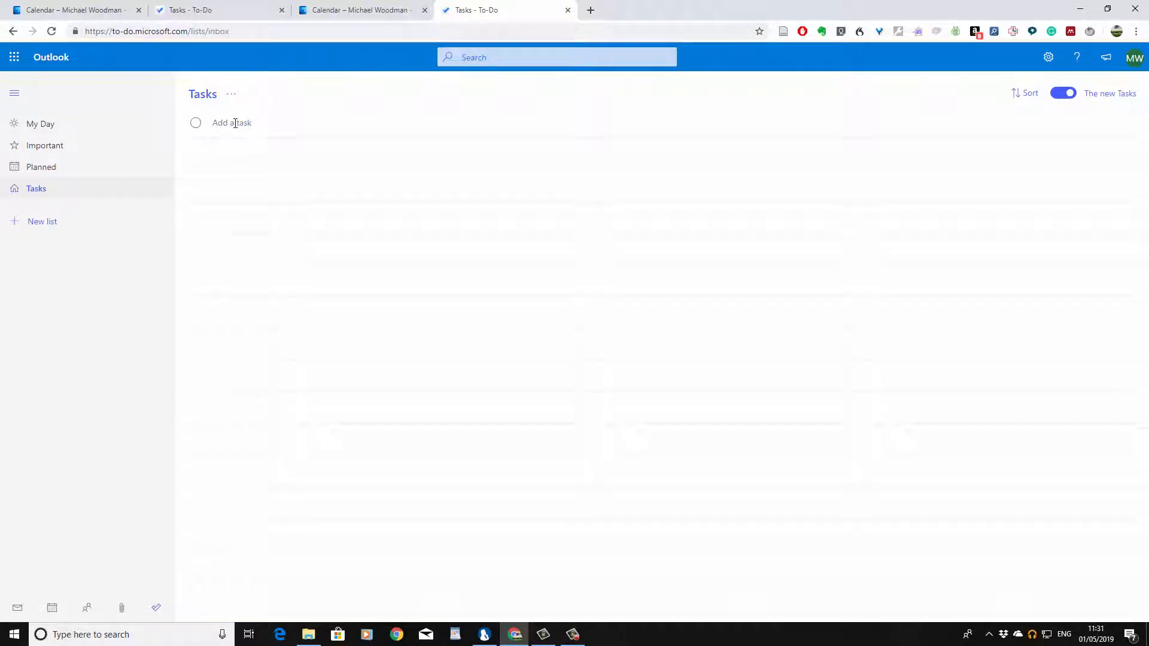
text(Revise)
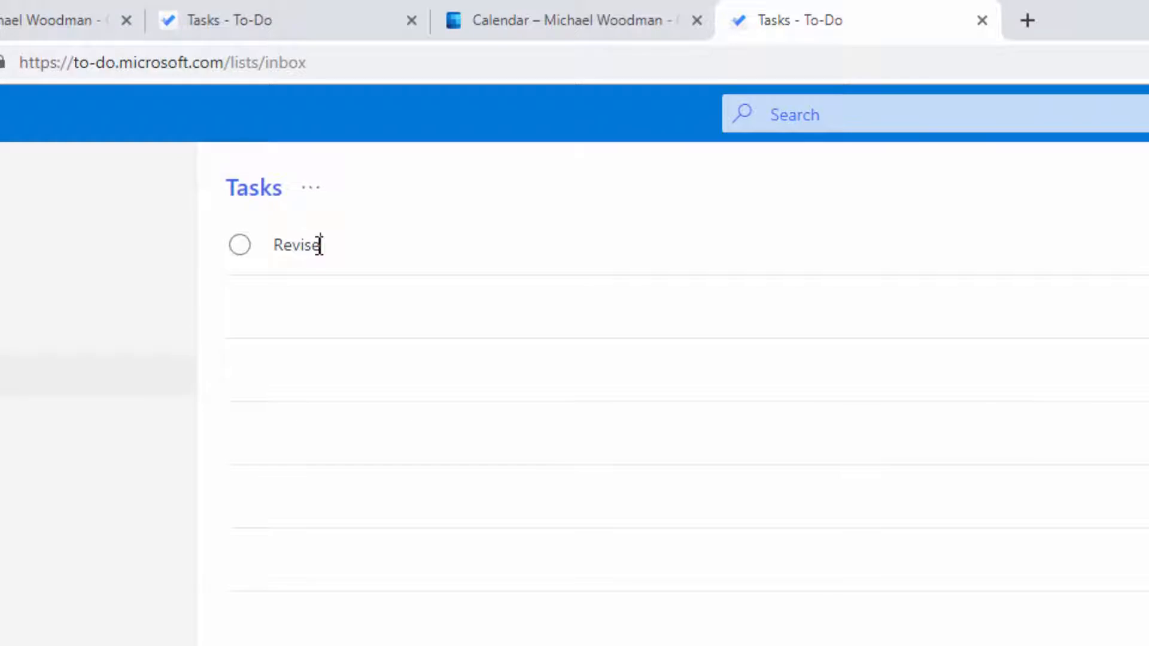
text( for exam )
text(A)
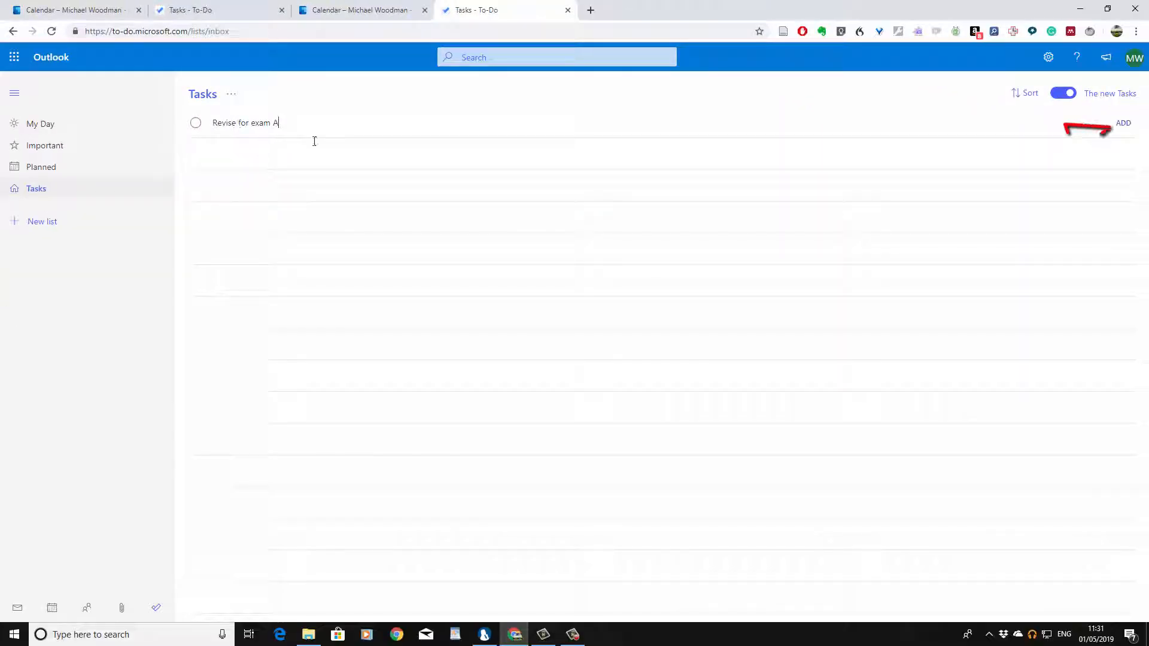
click(1123, 124)
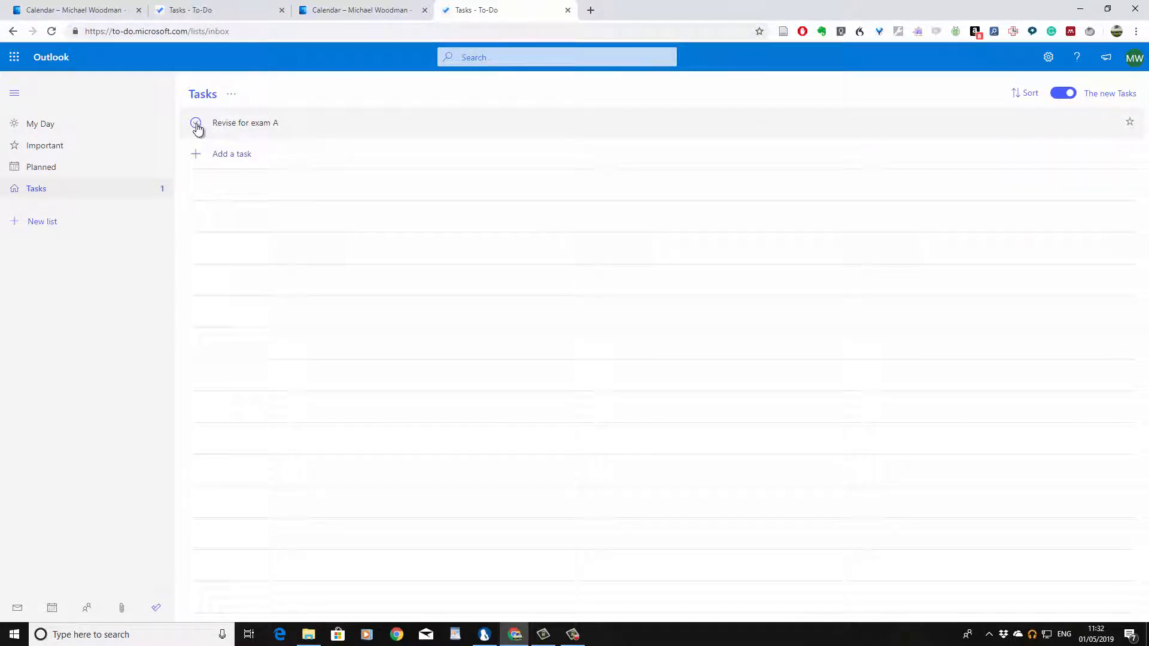
Step: Mark the "Revise for exam A" task as important and check it in the Important list before returning to Tasks
click(1131, 122)
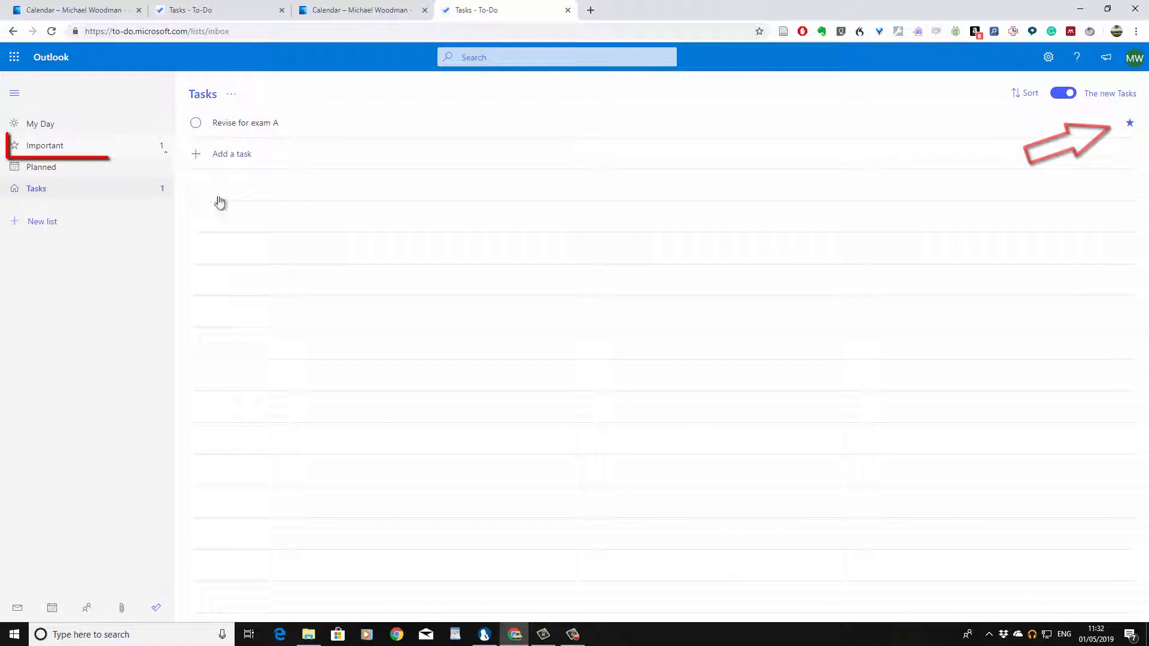
click(72, 151)
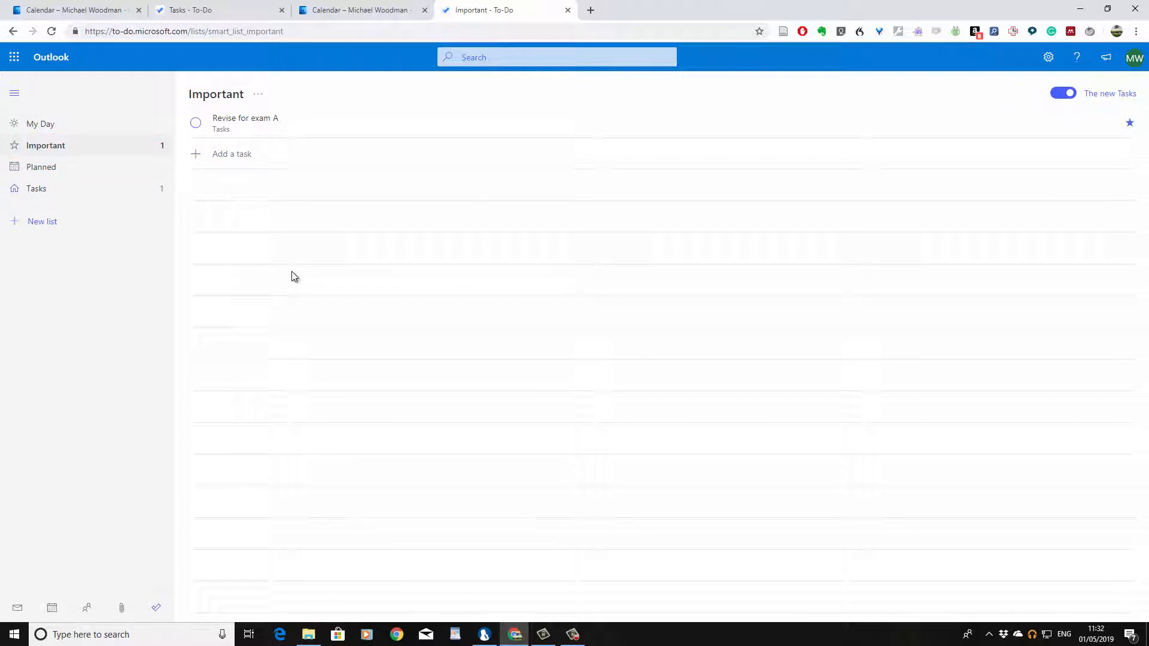
click(94, 190)
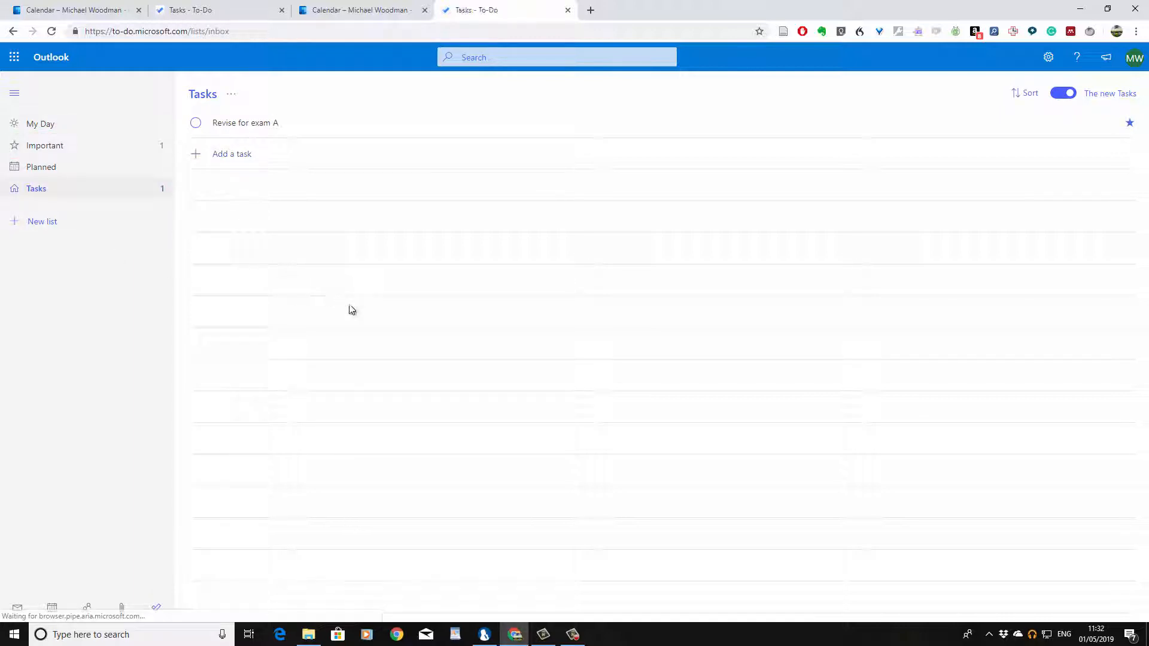
Step: Add a task named "Work through lecture recording B" to the Tasks list
click(224, 156)
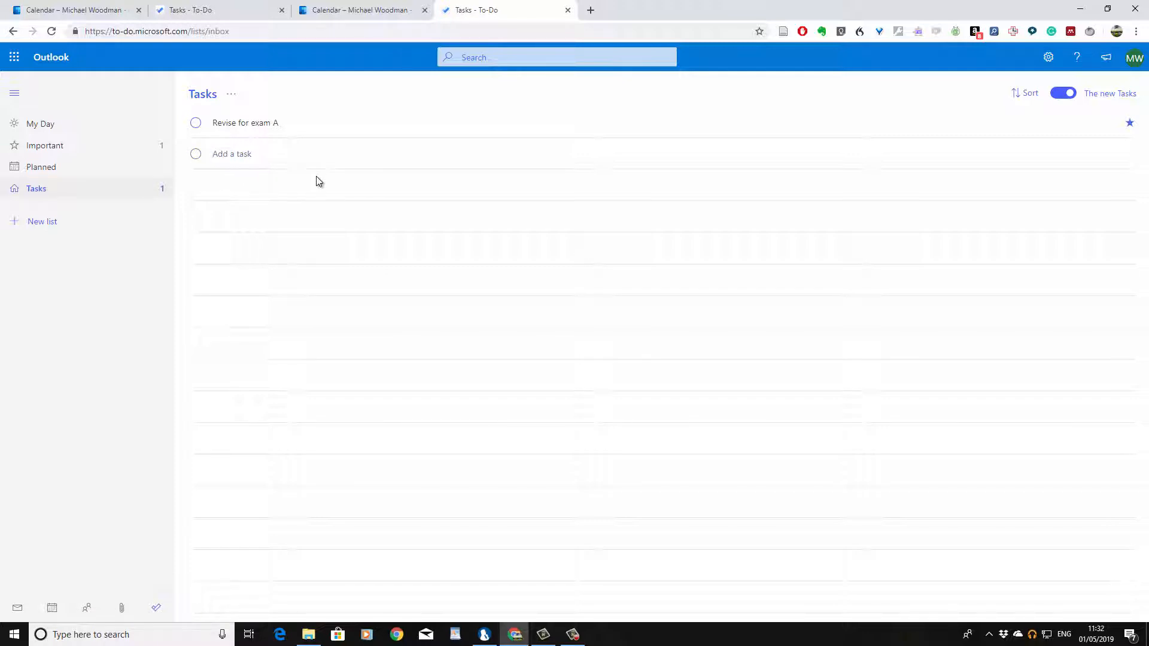
text(Wor)
text(k through lecture recording B)
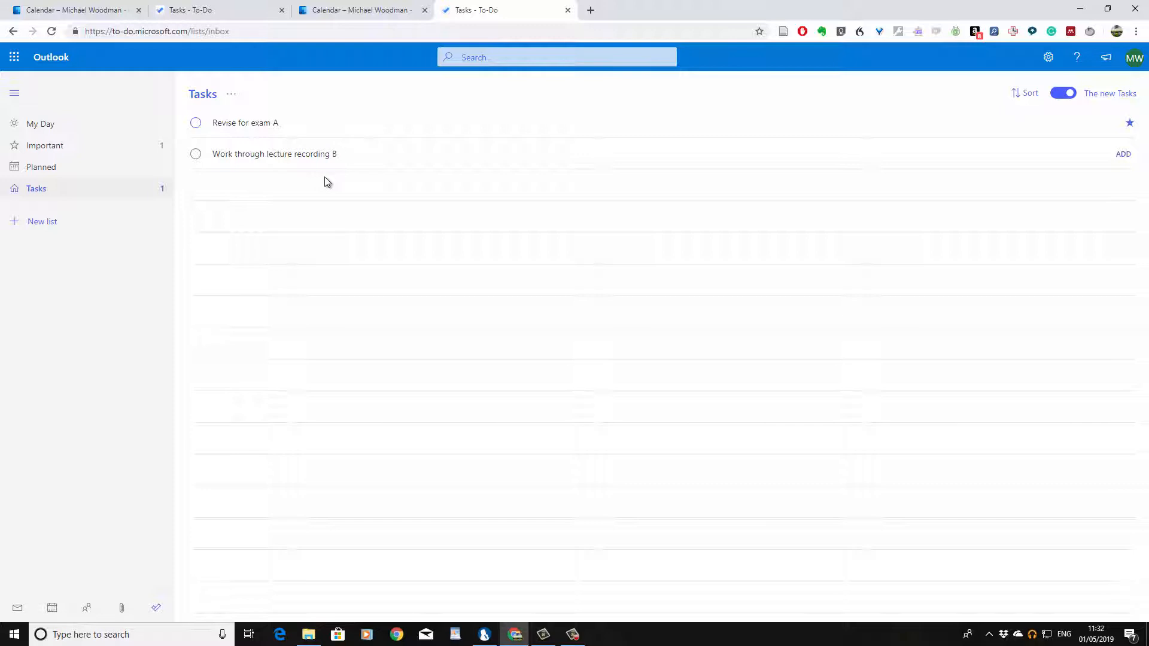
click(1122, 157)
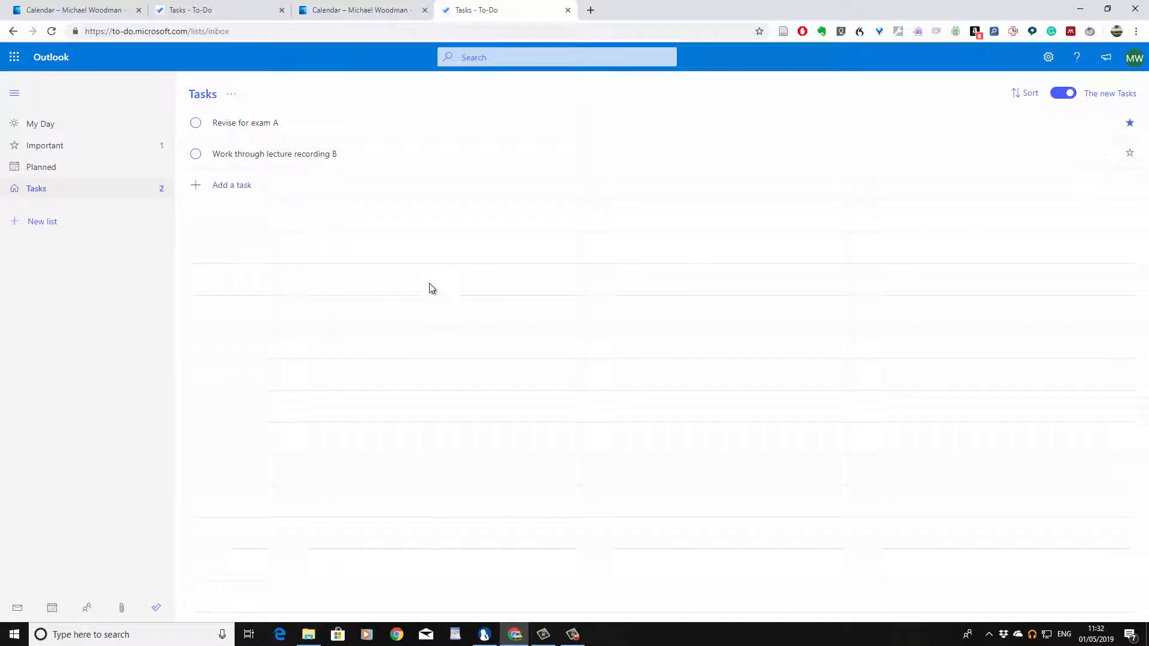
Step: Add the "Work through lecture recording B" task to My Day and check it there before returning to Tasks
click(352, 156)
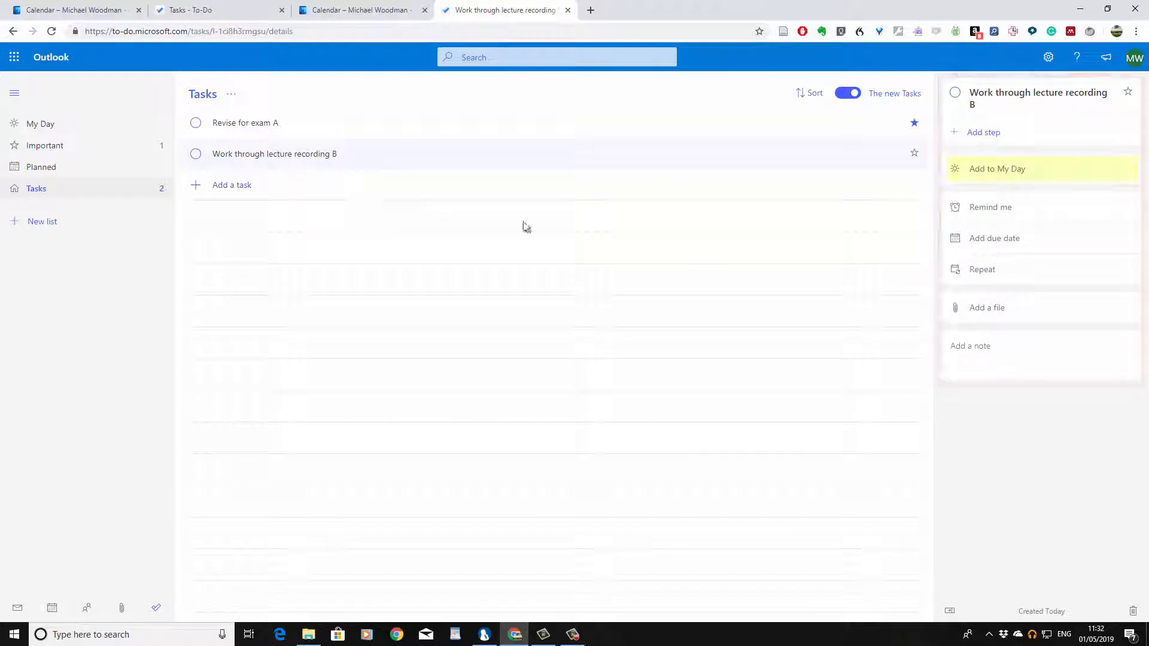
click(1000, 172)
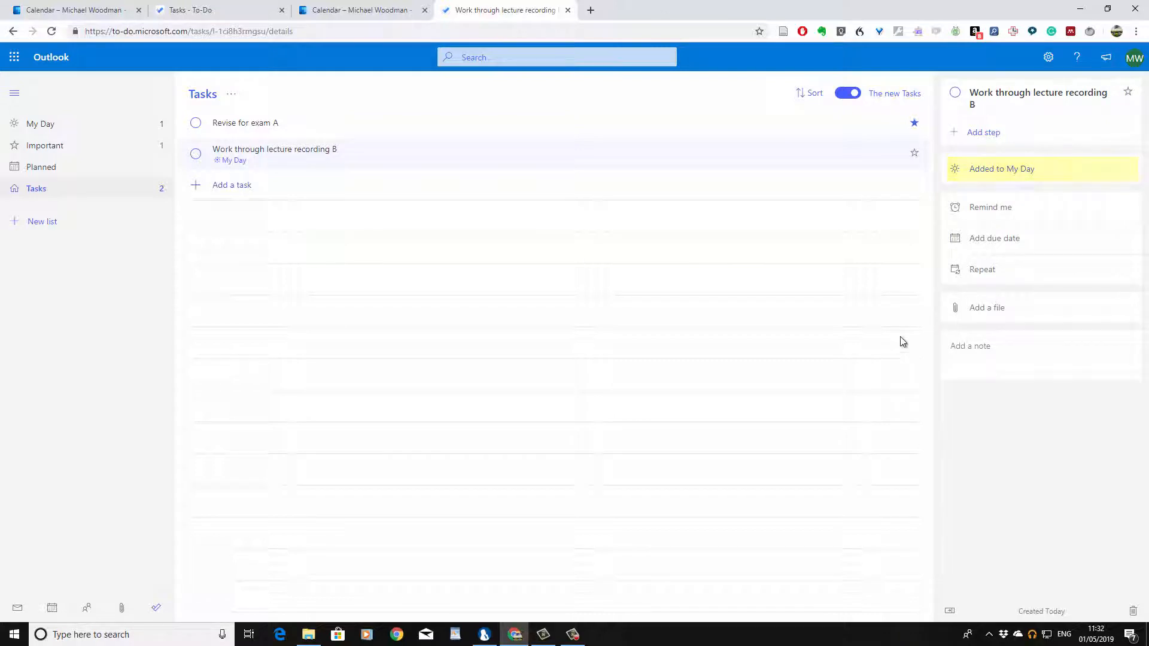
click(90, 84)
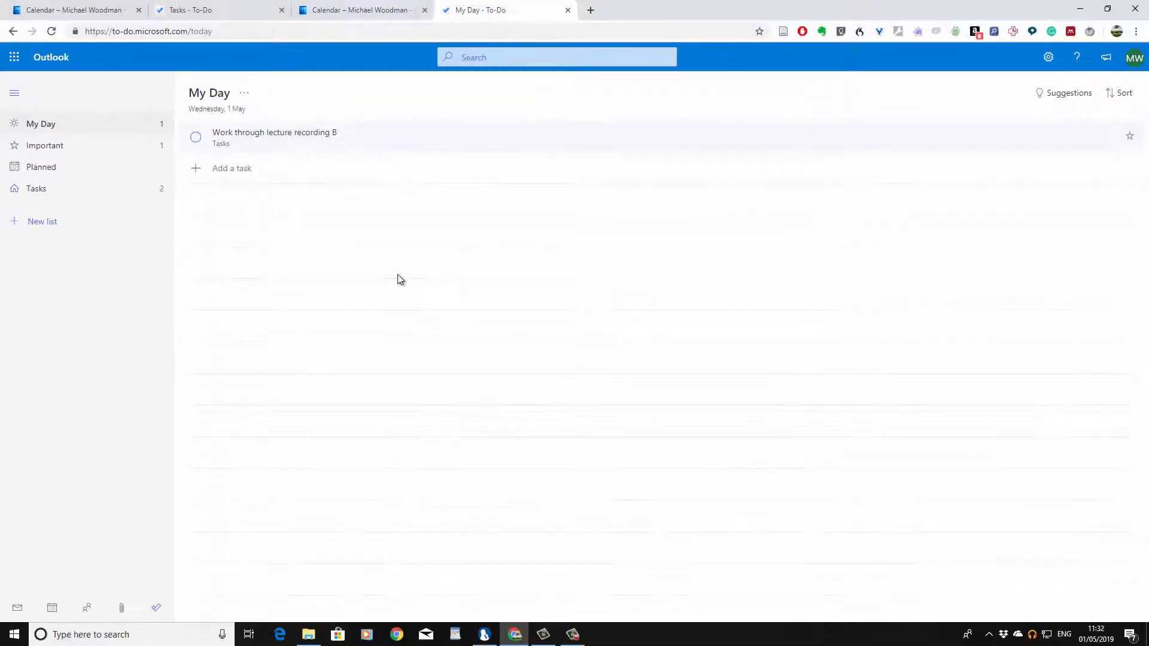
click(90, 193)
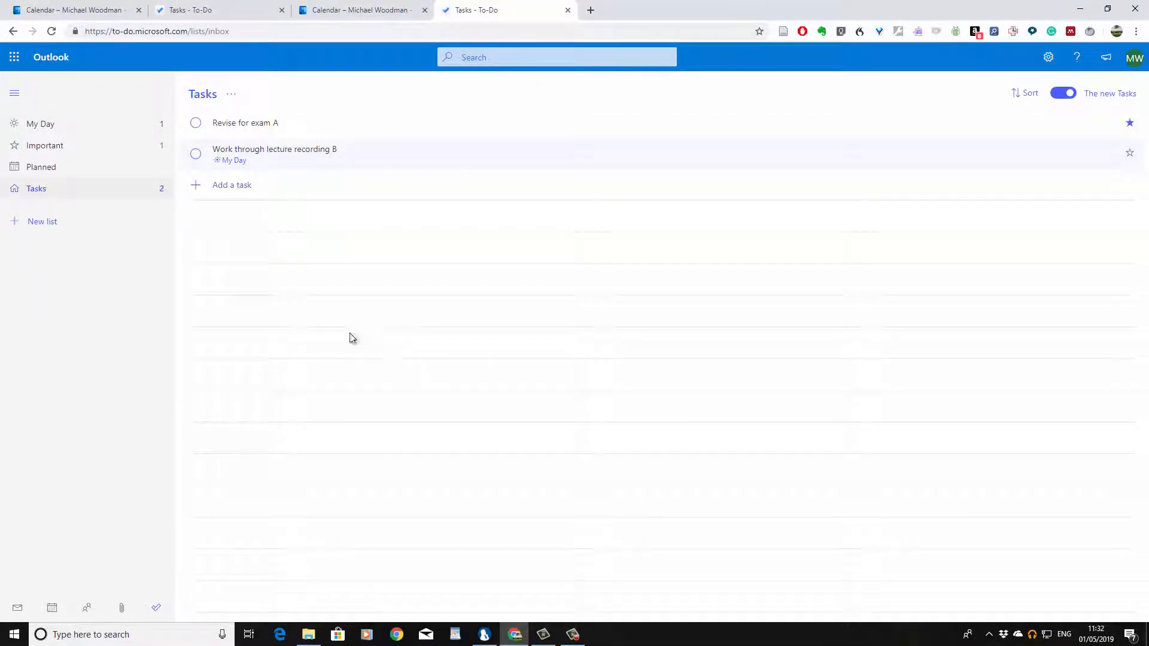
Step: Add a task named "Draft my essay" to the Tasks list
click(227, 186)
text(Draft my essay)
click(1123, 185)
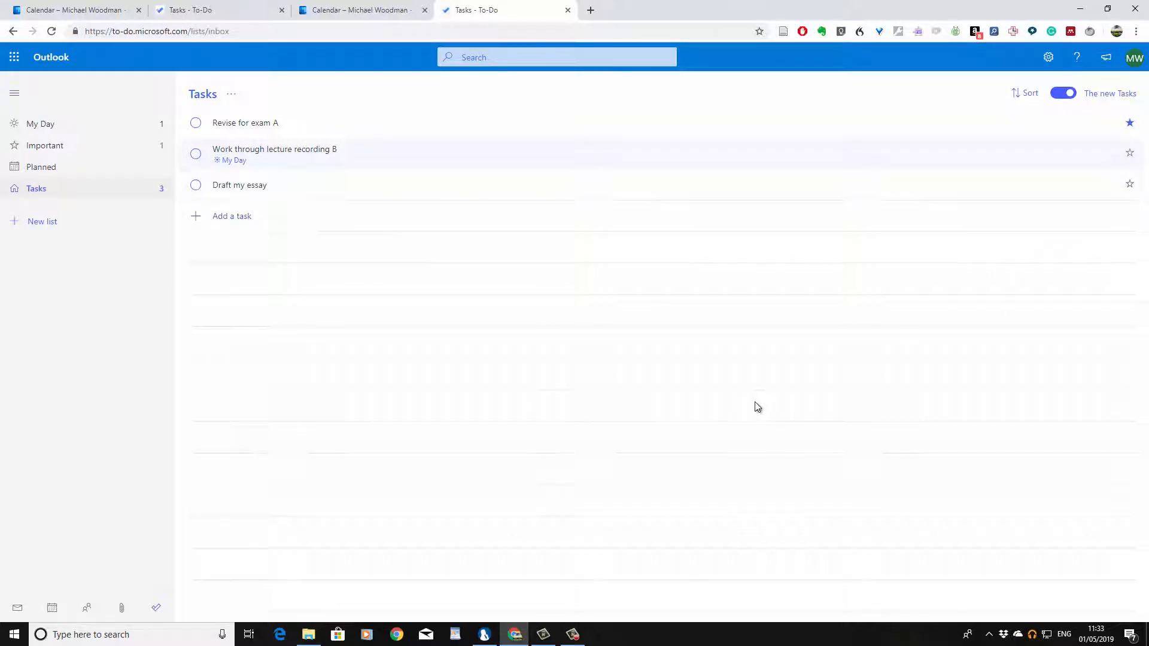
Step: Give the "Draft my essay" task a due date of Thursday 9 May 2019 and check it in the Planned list
click(357, 188)
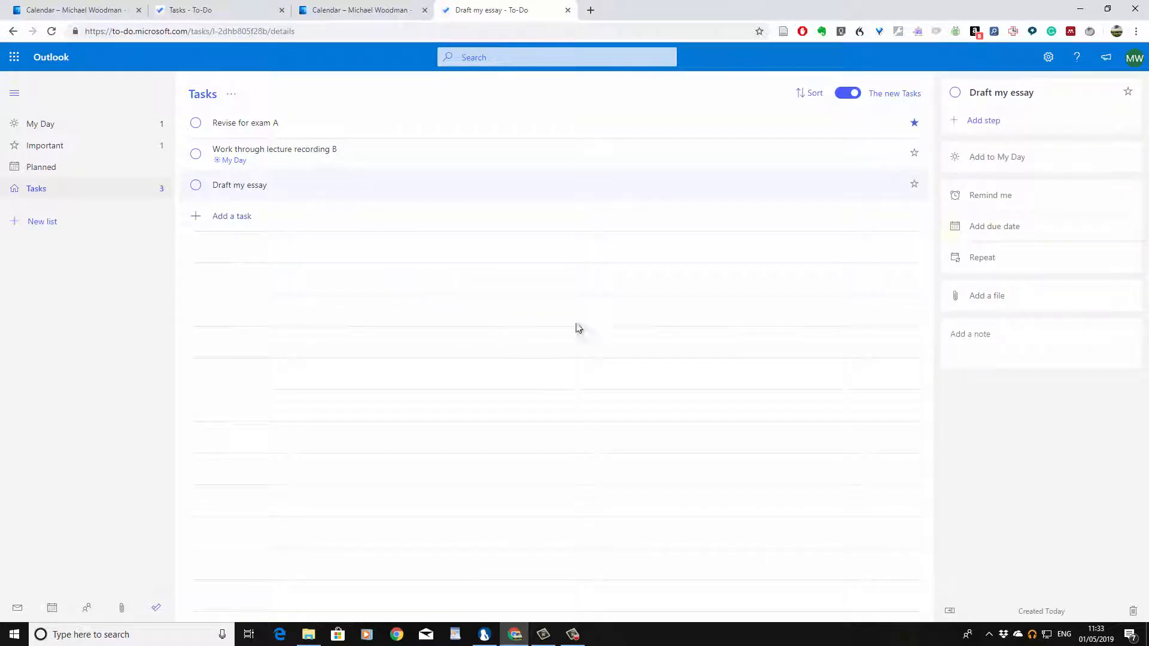
click(1033, 230)
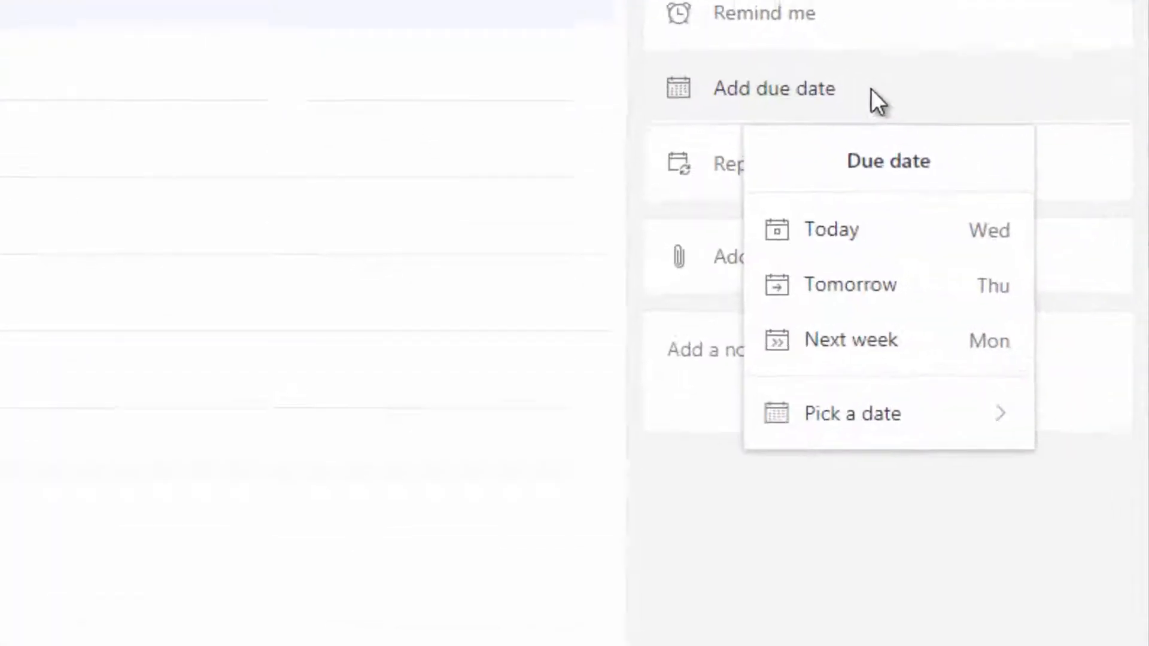
click(903, 418)
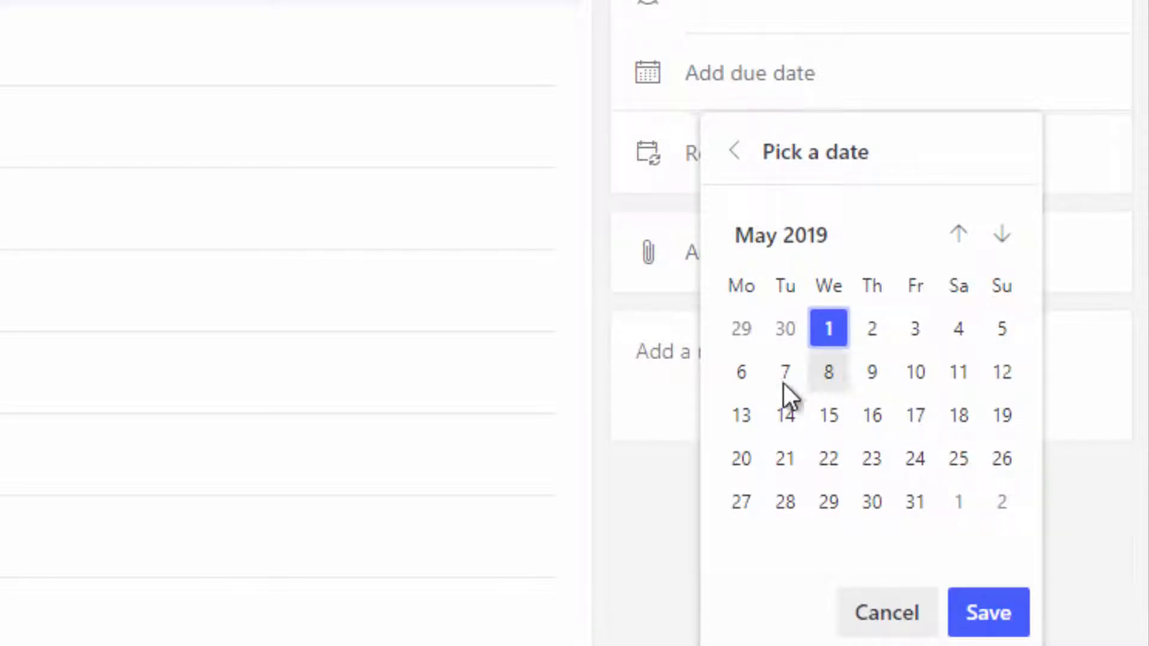
click(869, 374)
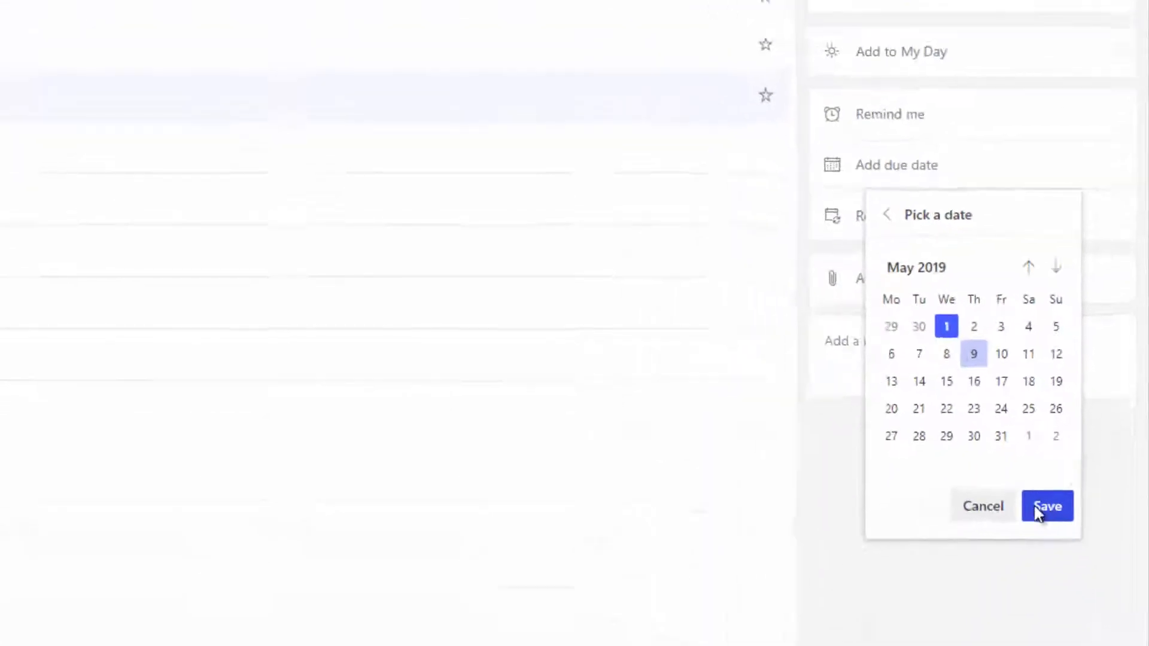
click(987, 613)
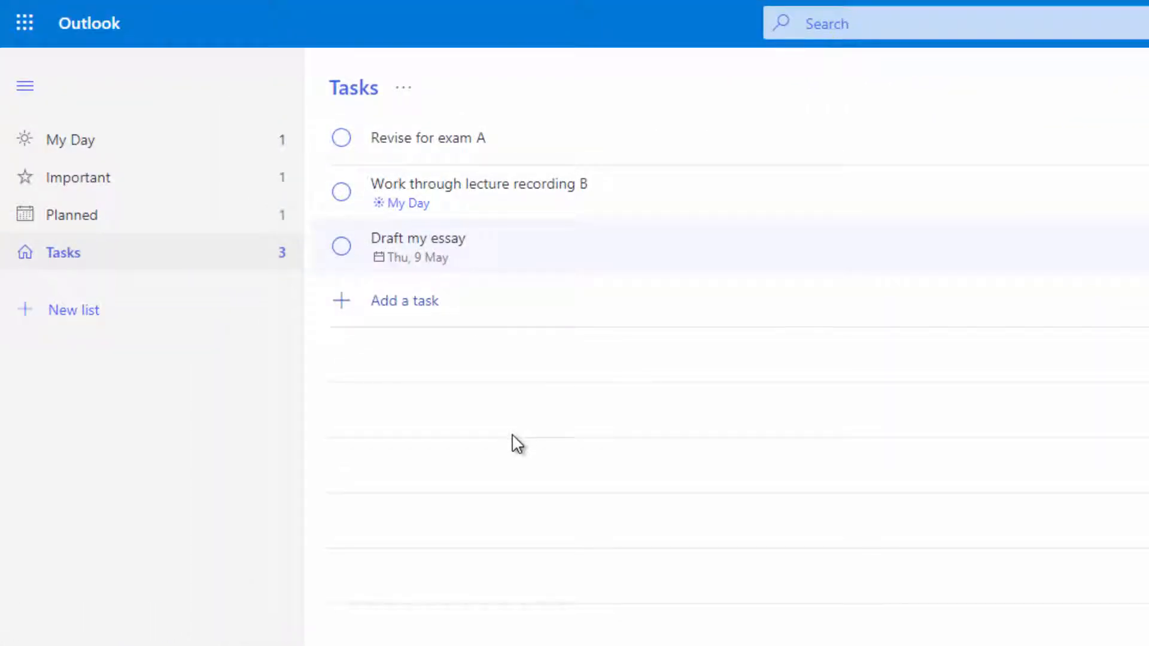
click(130, 217)
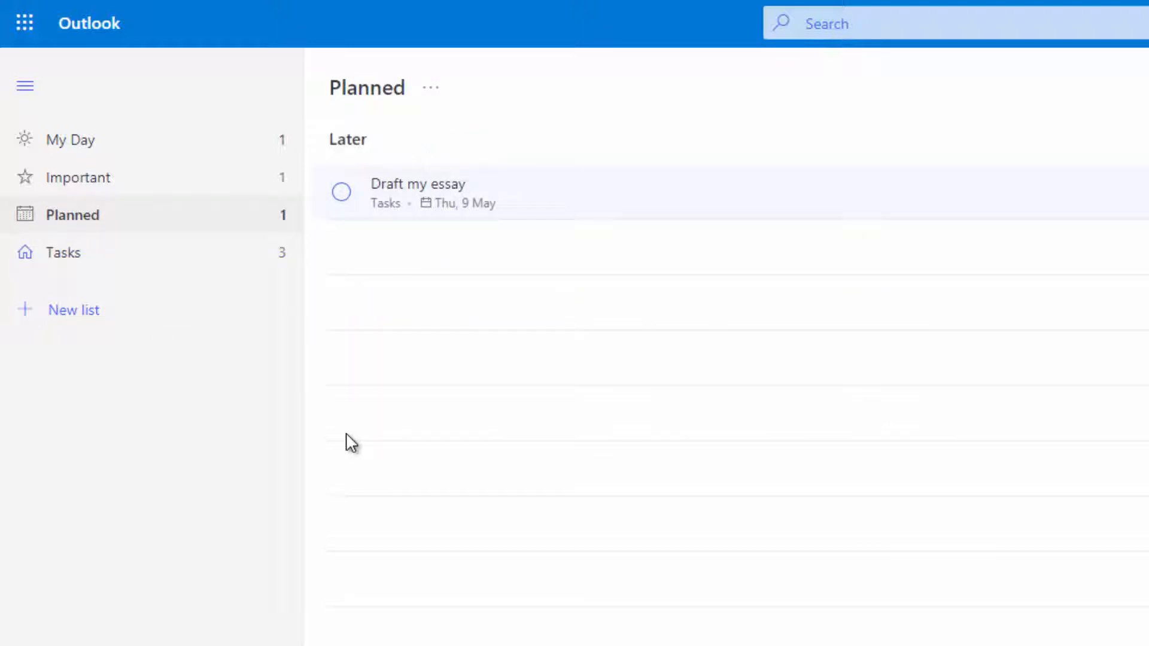
Step: Return to the Tasks list and mark the "Revise for exam A" task as completed
click(93, 261)
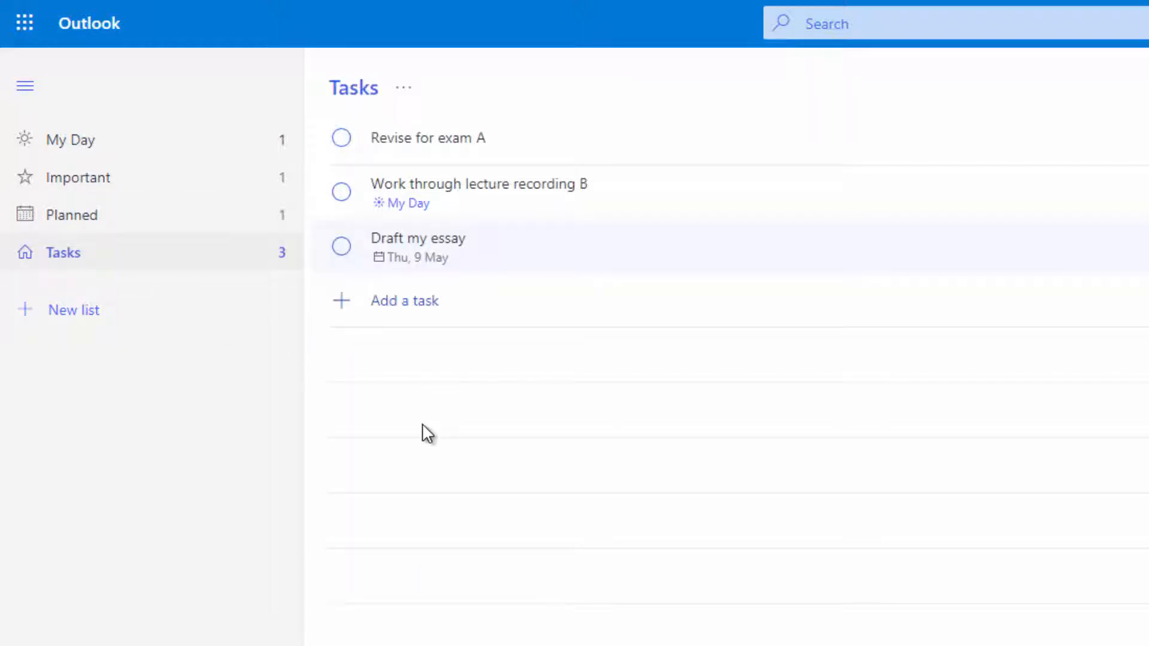
click(341, 137)
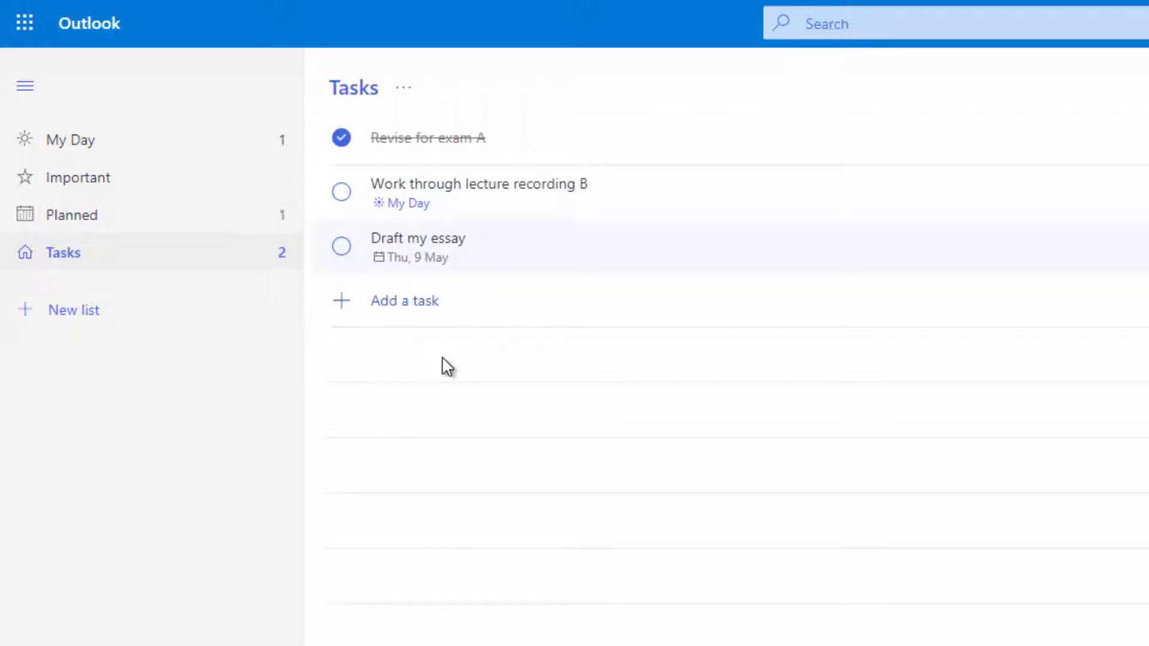
Step: Mark the "Work through lecture recording B" task as completed
click(342, 192)
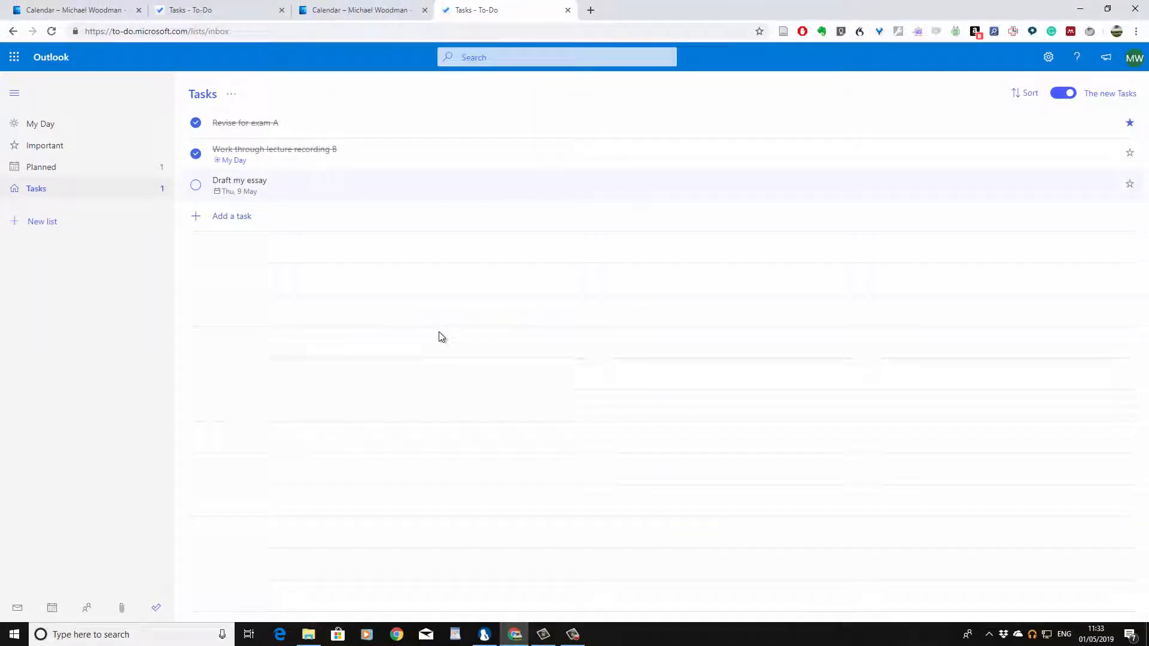
Step: Open the details of the "Draft my essay" task and add a step named "Read research paper A"
click(307, 185)
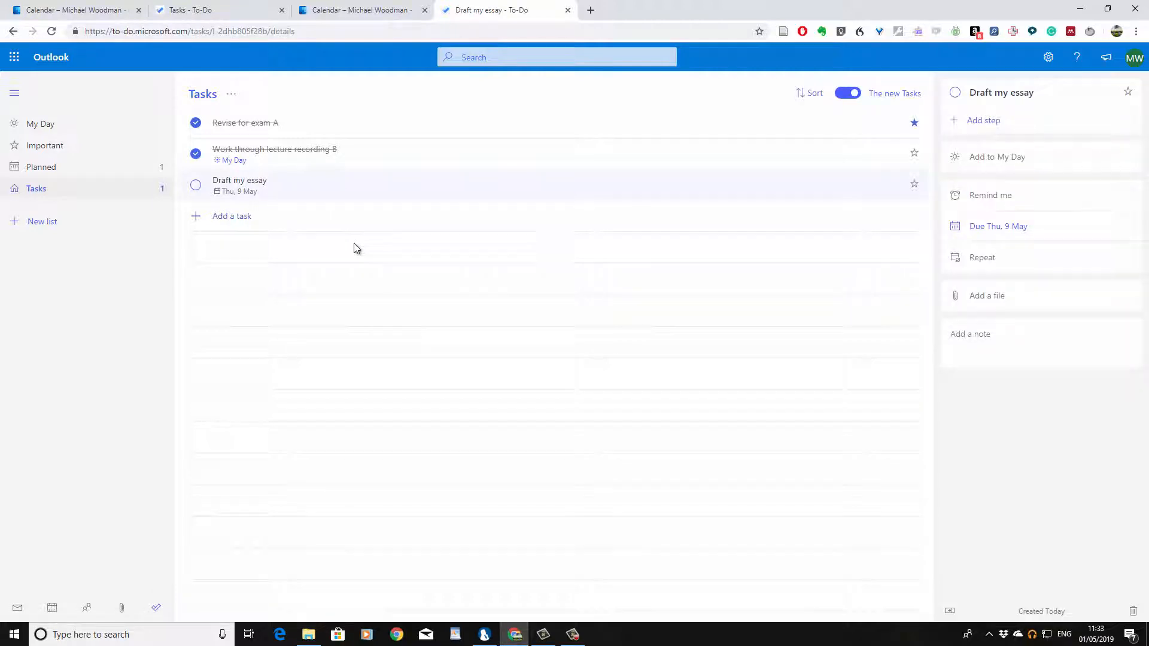
click(1068, 126)
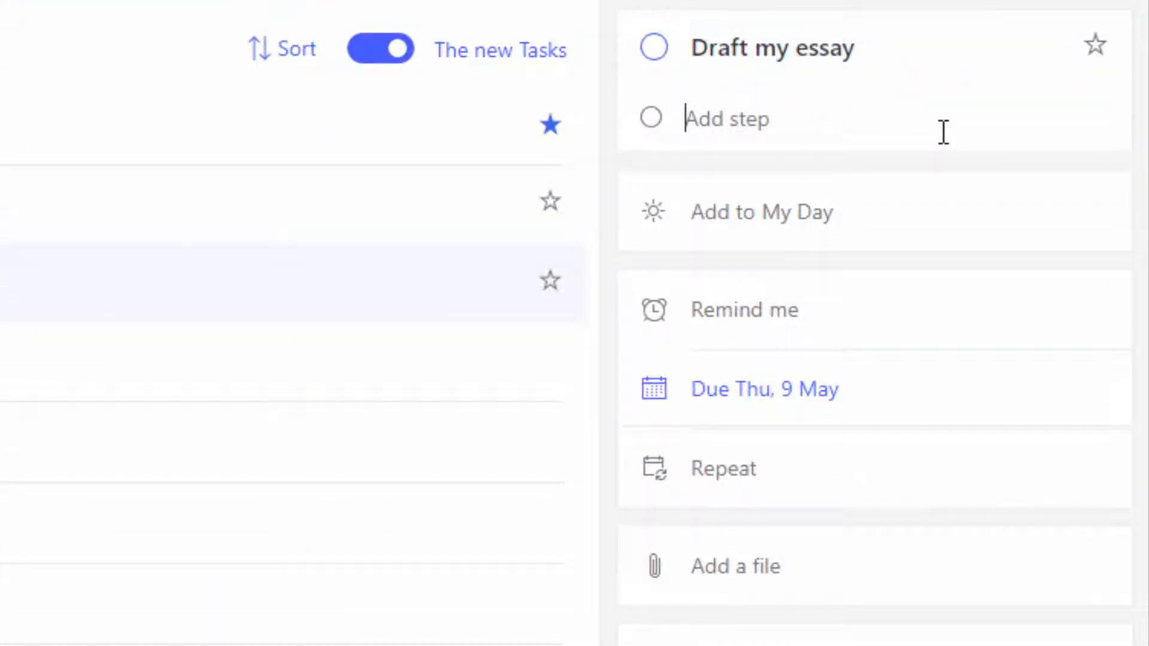
text(Read r)
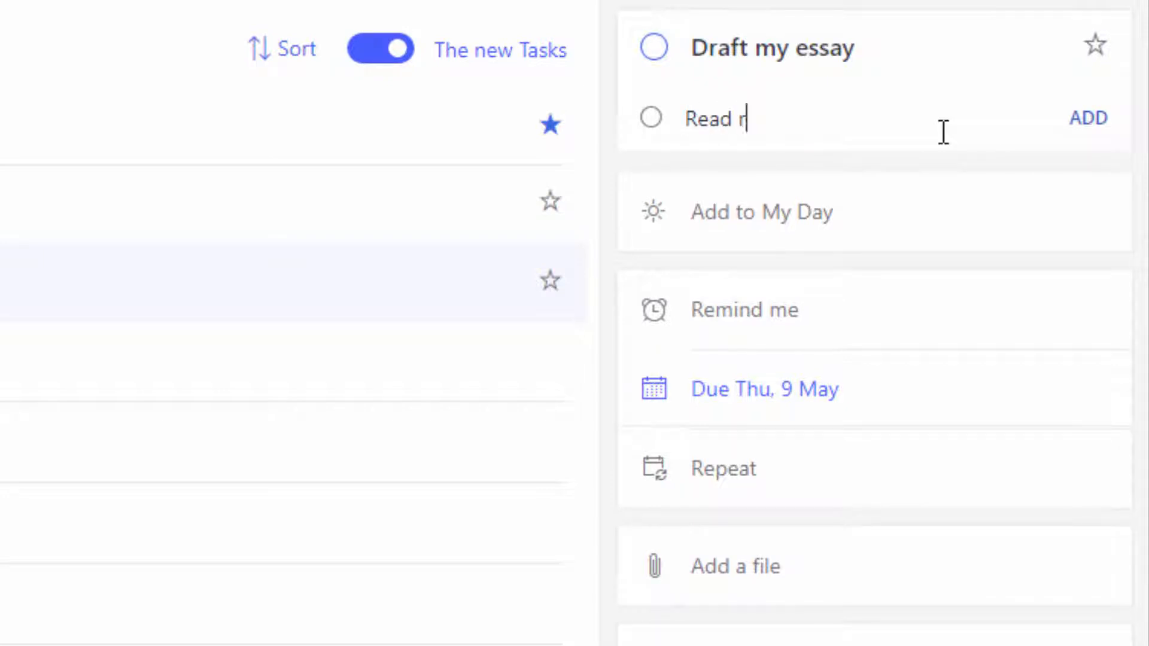
text(esearch pap)
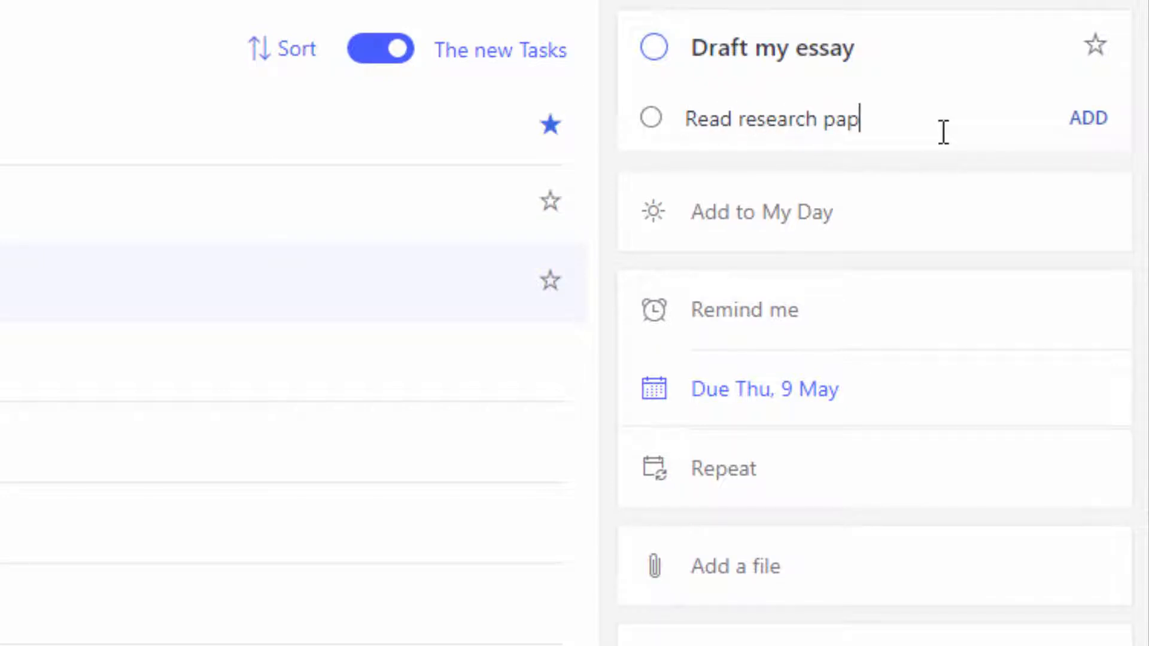
text(er A)
click(1088, 118)
Step: Add a second step named "Make sure references are to hand" to the "Draft my essay" task
click(754, 188)
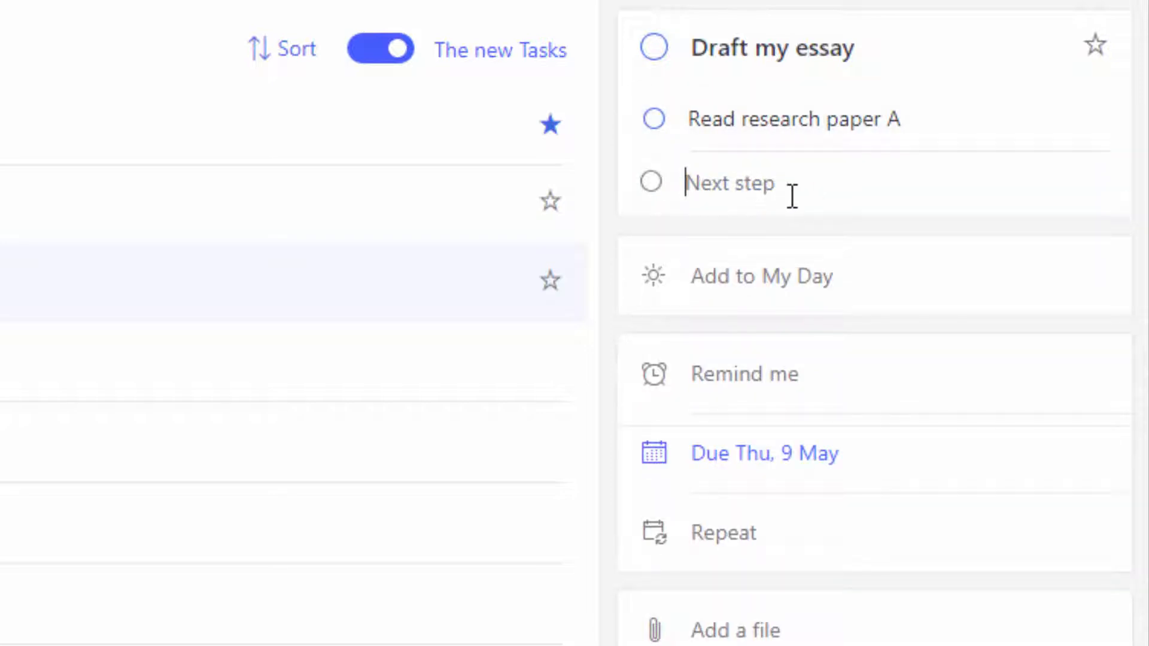
text(Ma)
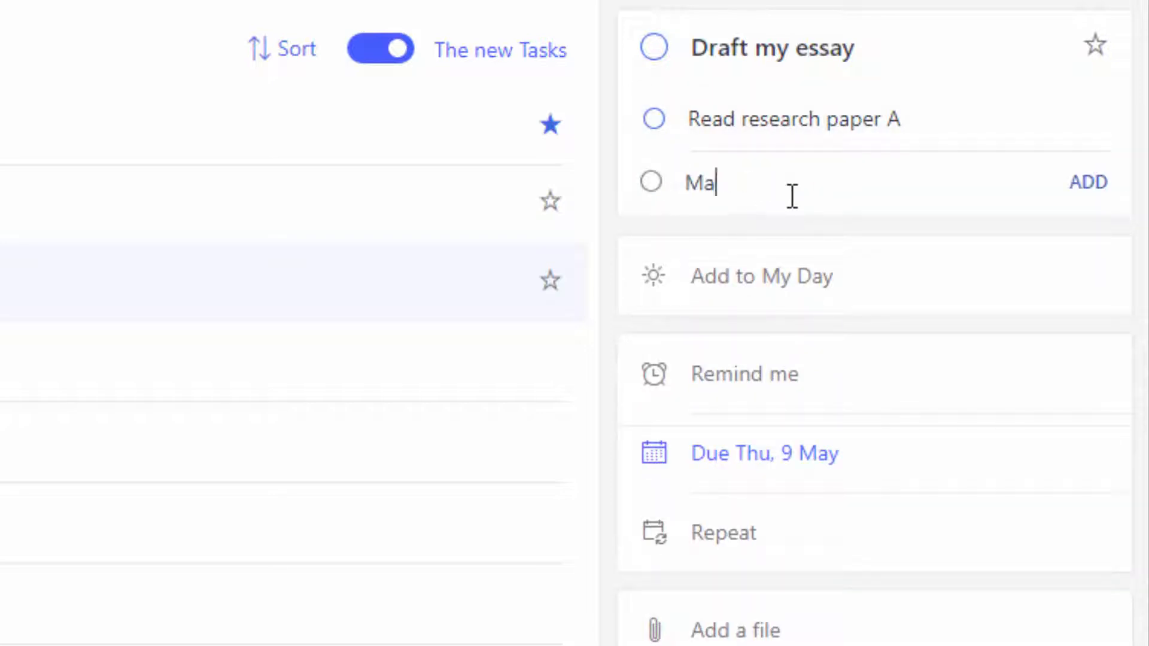
text(ke sure references are t)
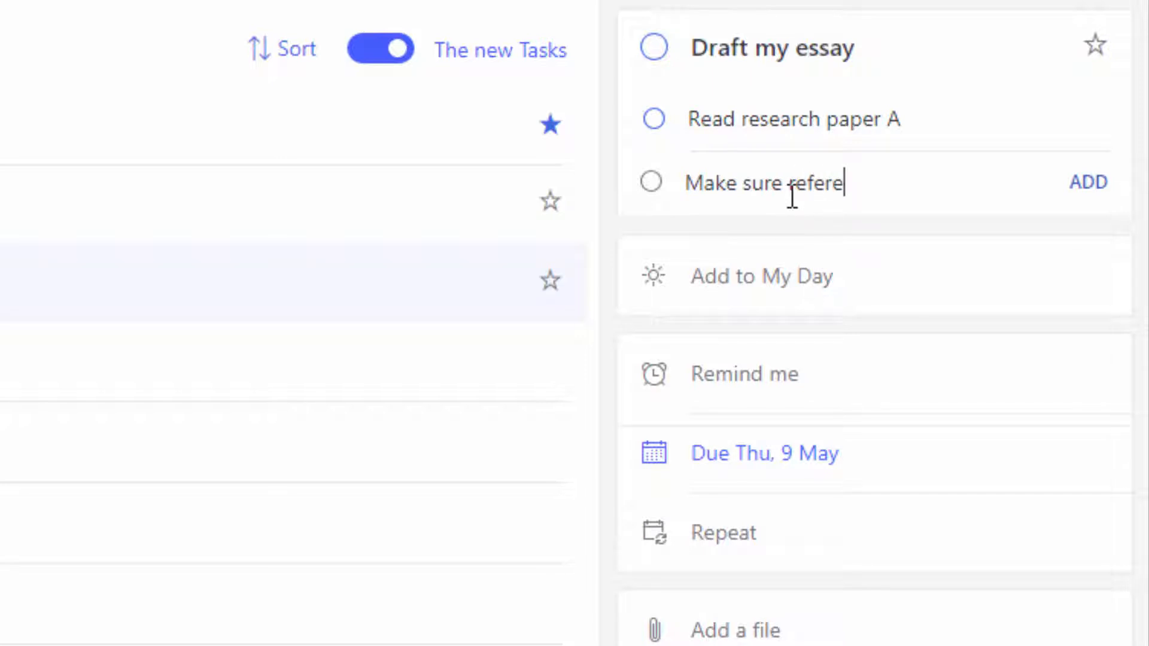
text(o hand)
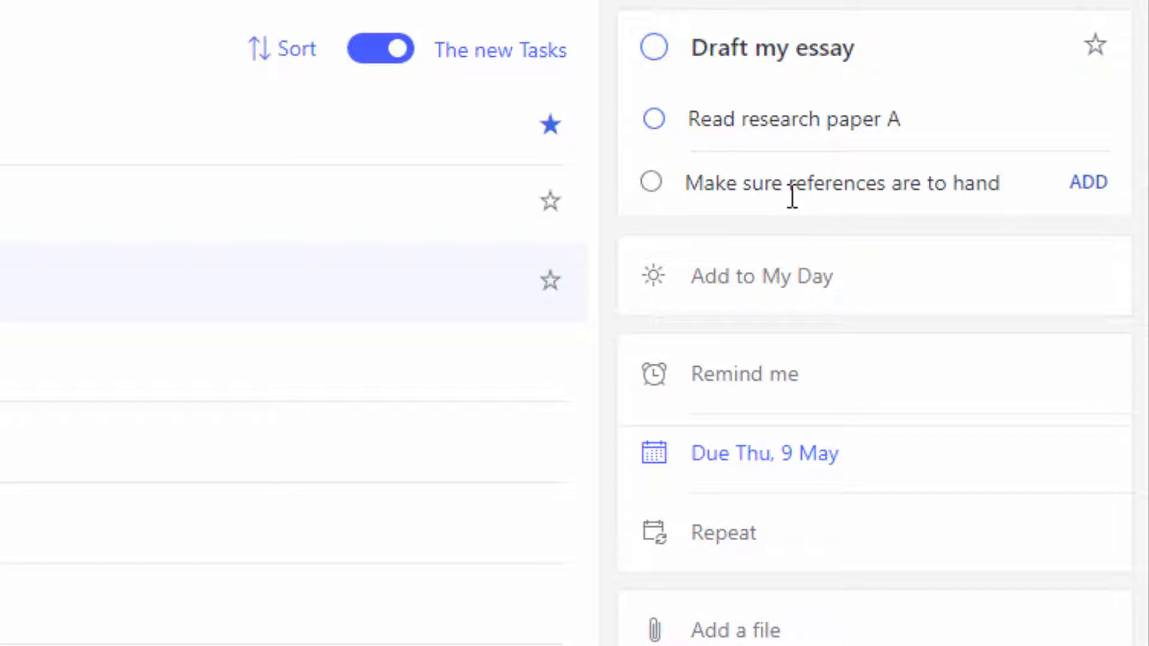
click(1088, 182)
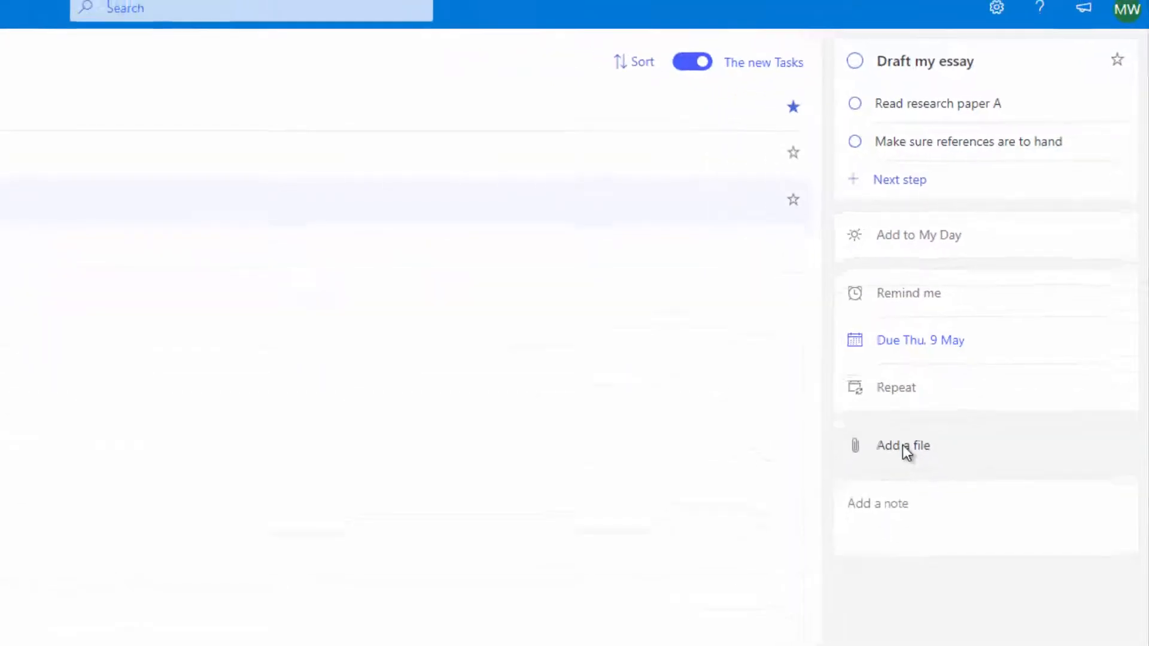
Step: Attach Modern Epidemiology.pdf from the OneDrive Documents folder to the "Draft my essay" task and mark its "Read research paper A" step as completed
click(903, 444)
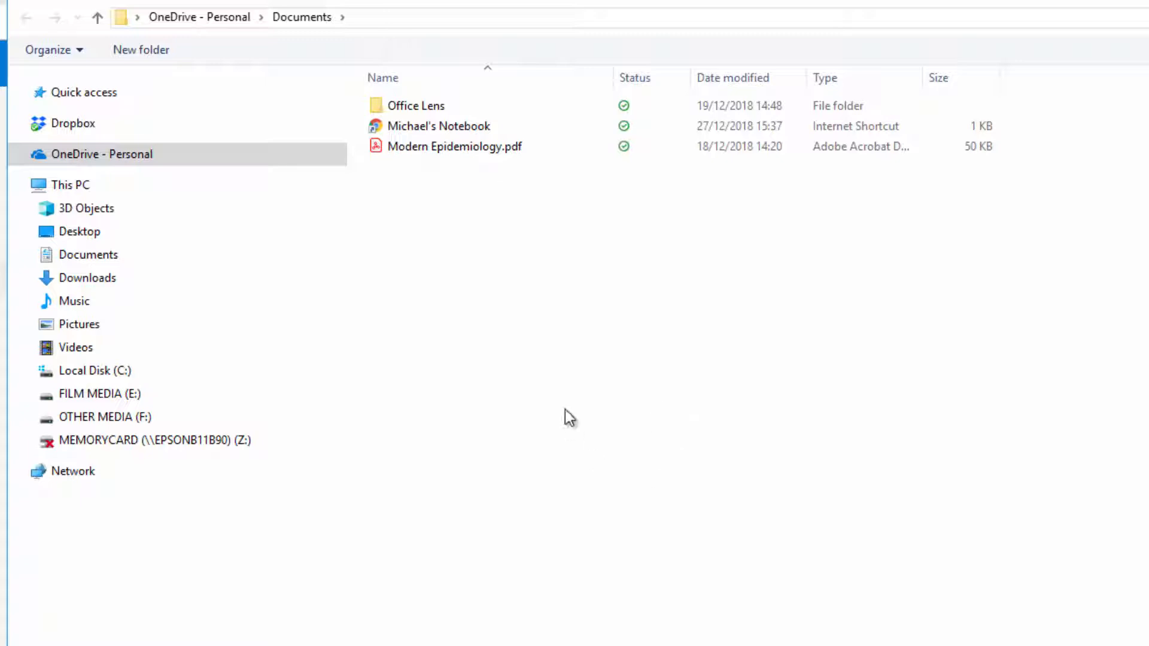
mouse_move(461, 149)
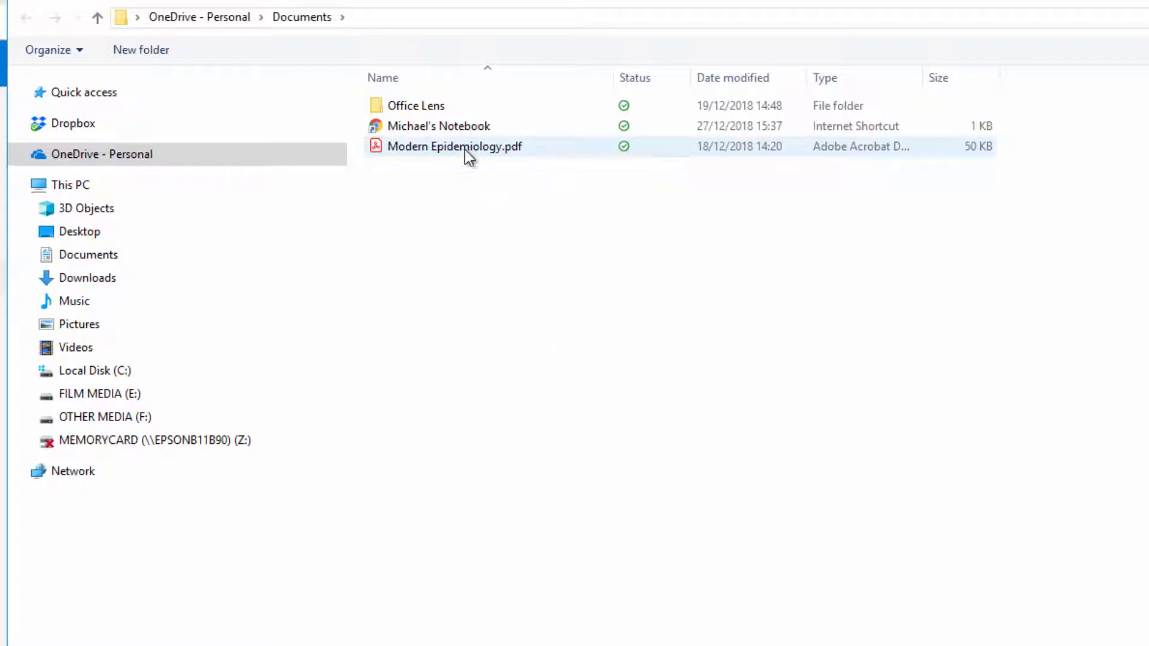
click(465, 149)
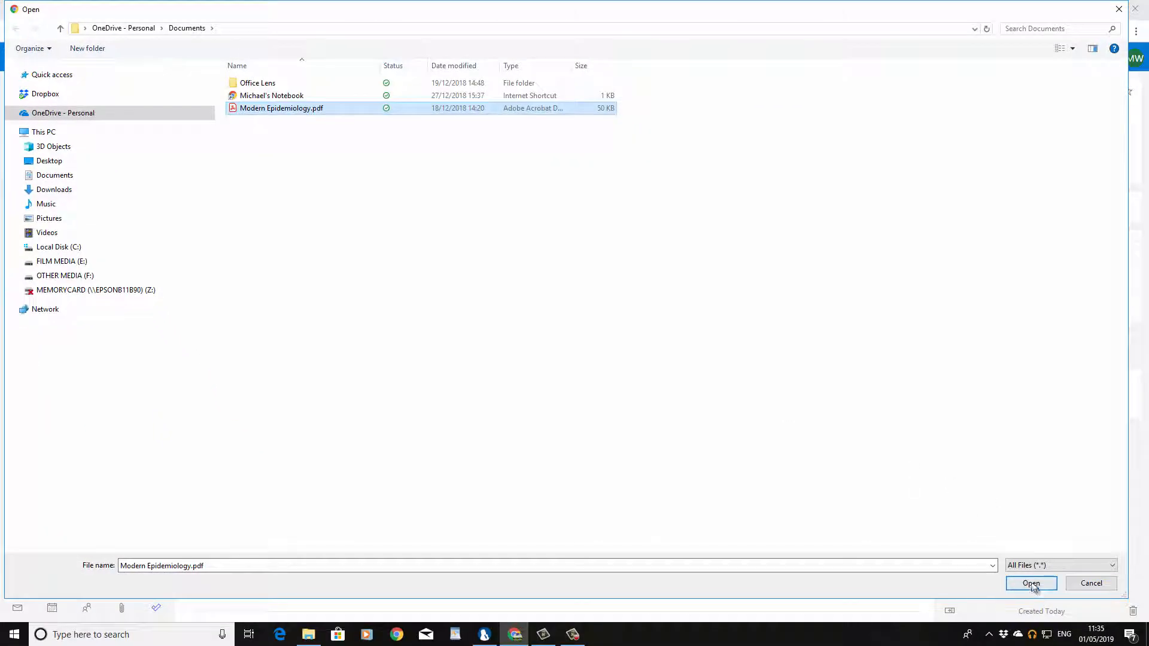
click(1031, 583)
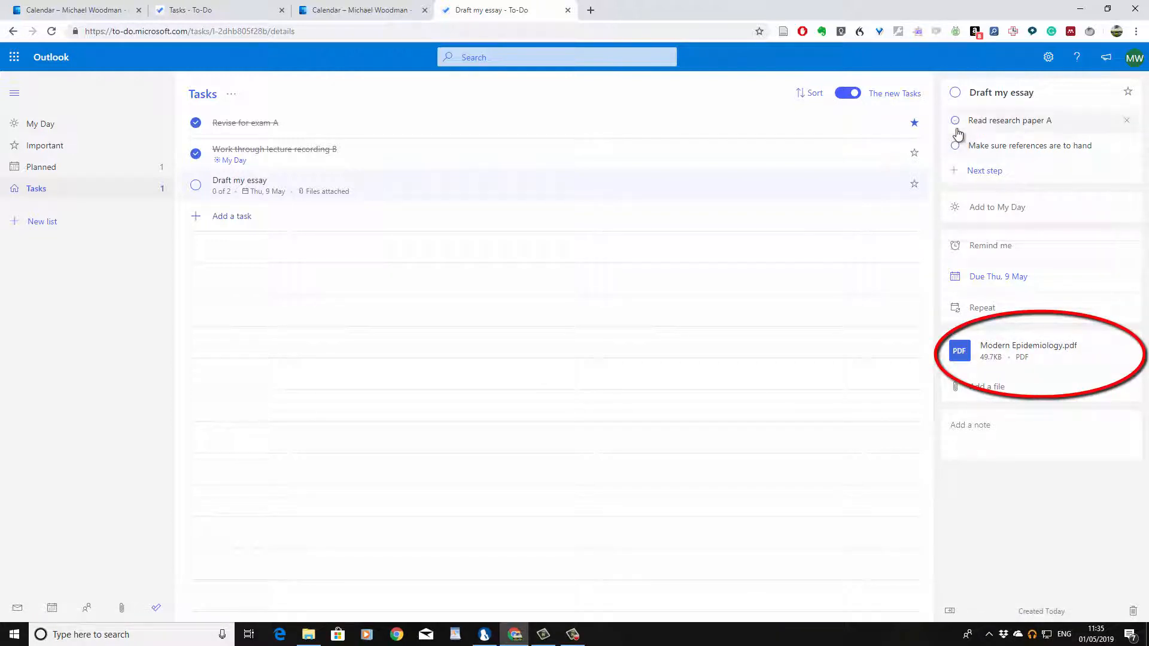
click(955, 121)
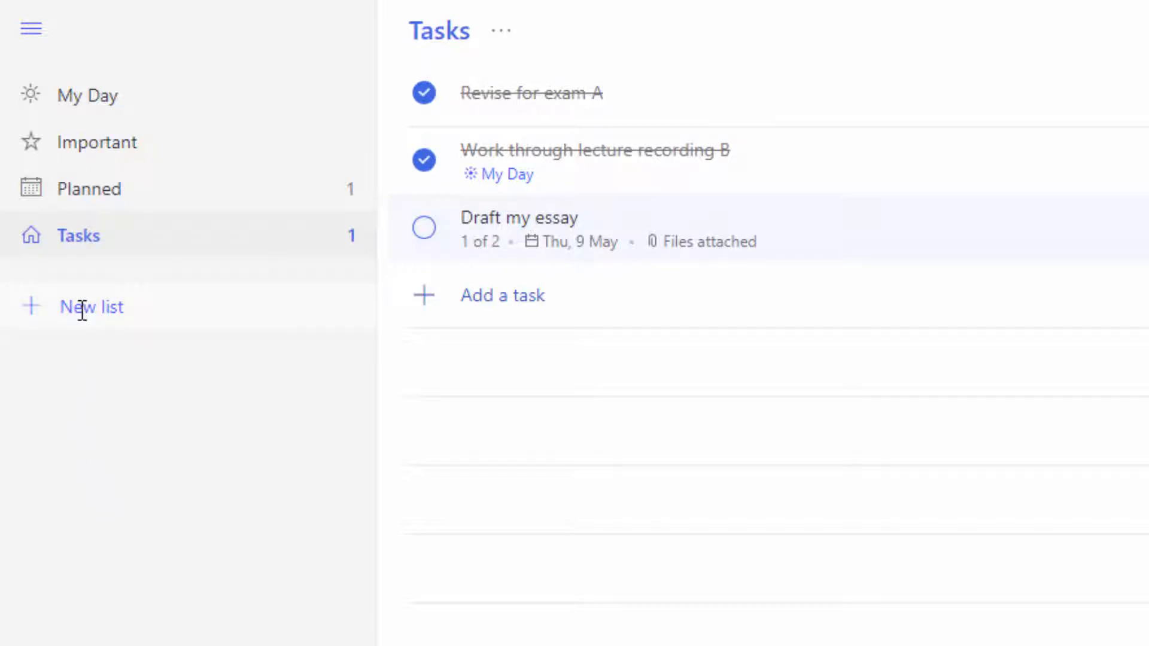
Step: Create a new task list named "Module a" and go back to the Tasks list
click(82, 309)
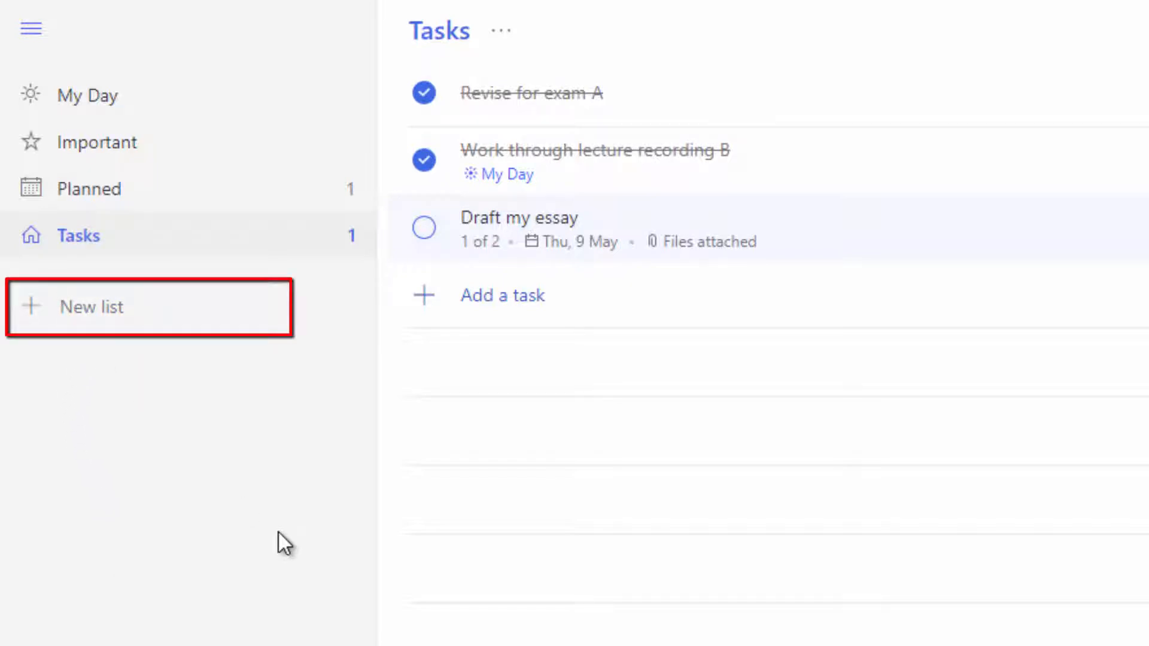
text(Module a)
key(Return)
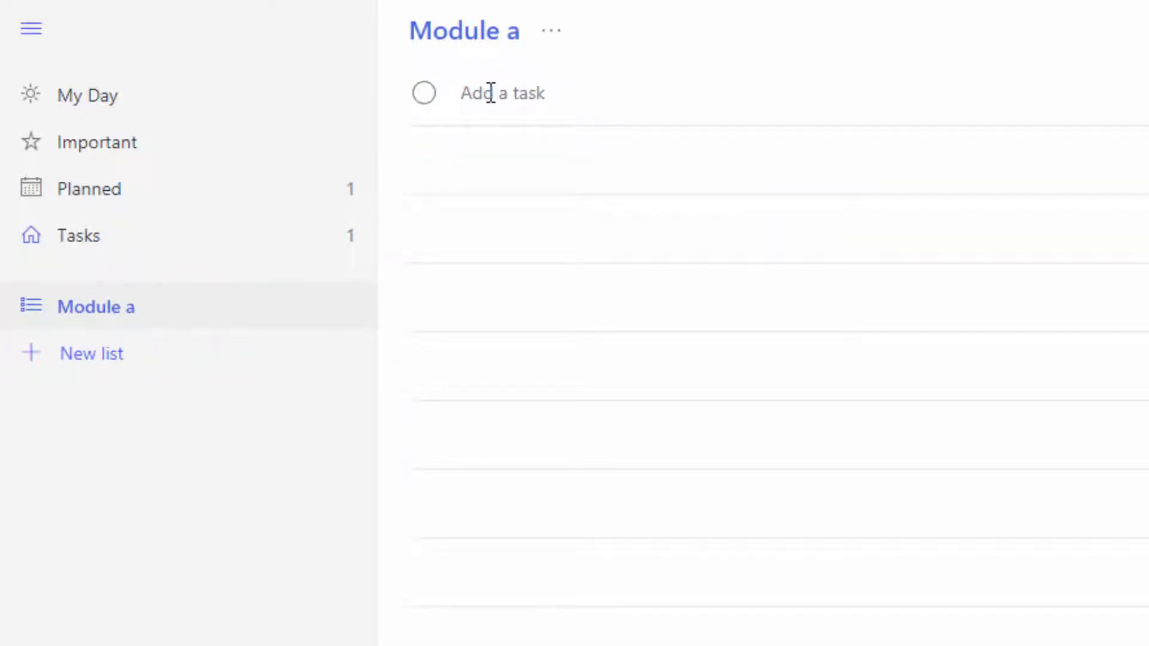
click(92, 243)
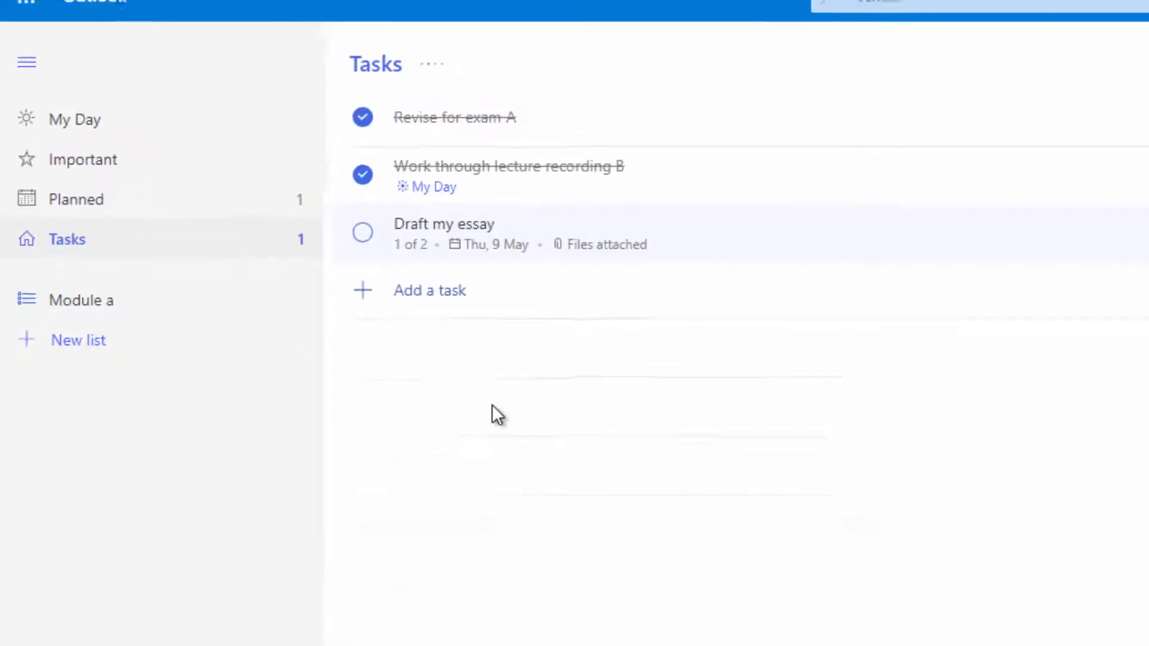
Step: Add a task named "Download lecture slides" to the "Module a" list and open its details
click(79, 301)
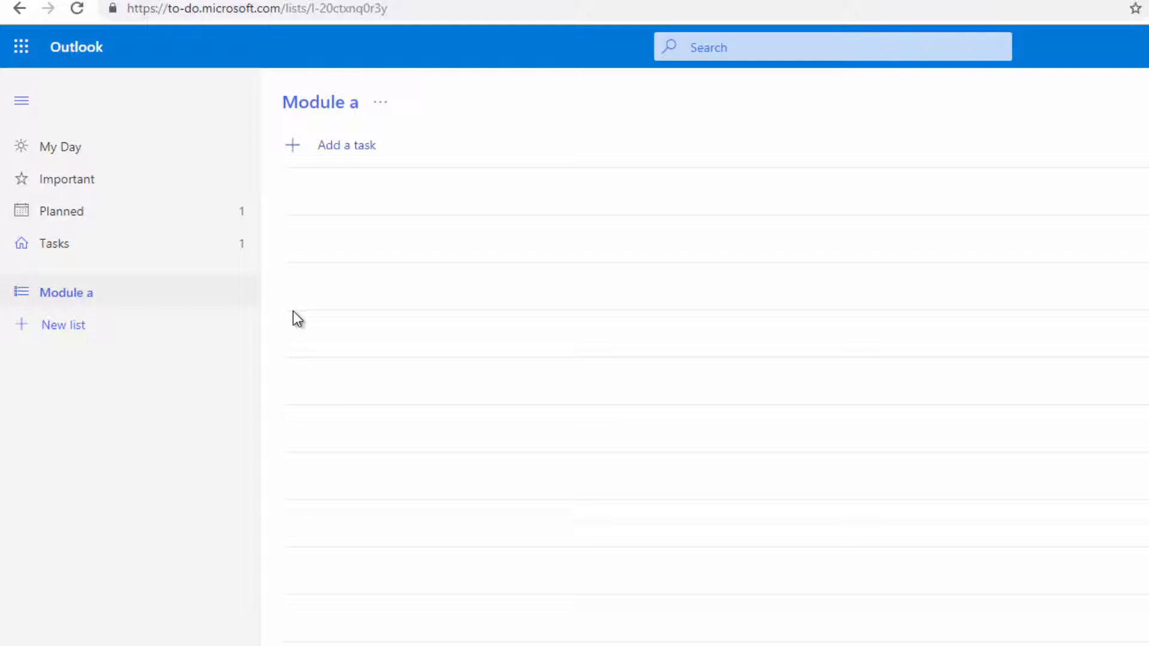
click(353, 149)
text(Download lecture sli)
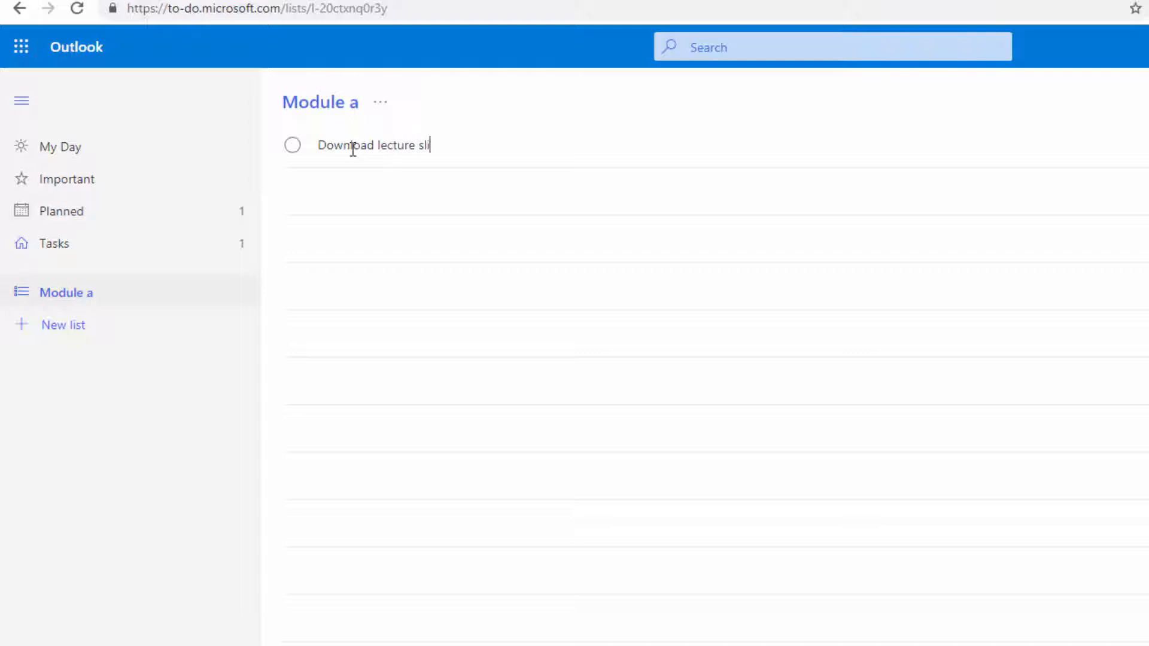
text(des)
key(Return)
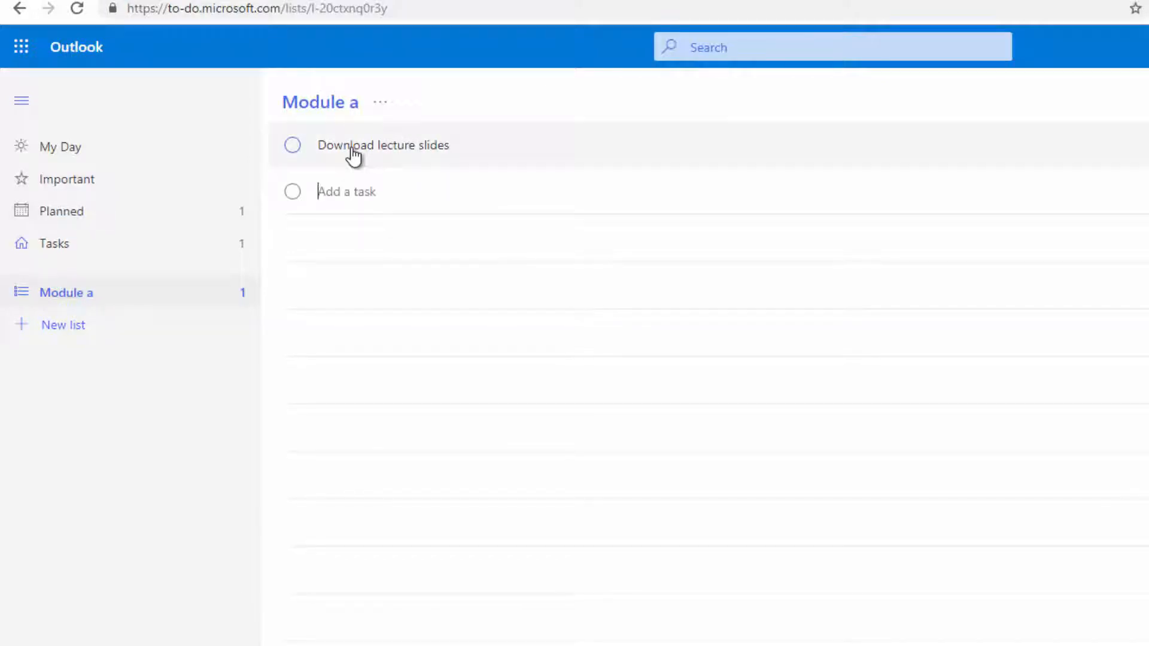
click(435, 143)
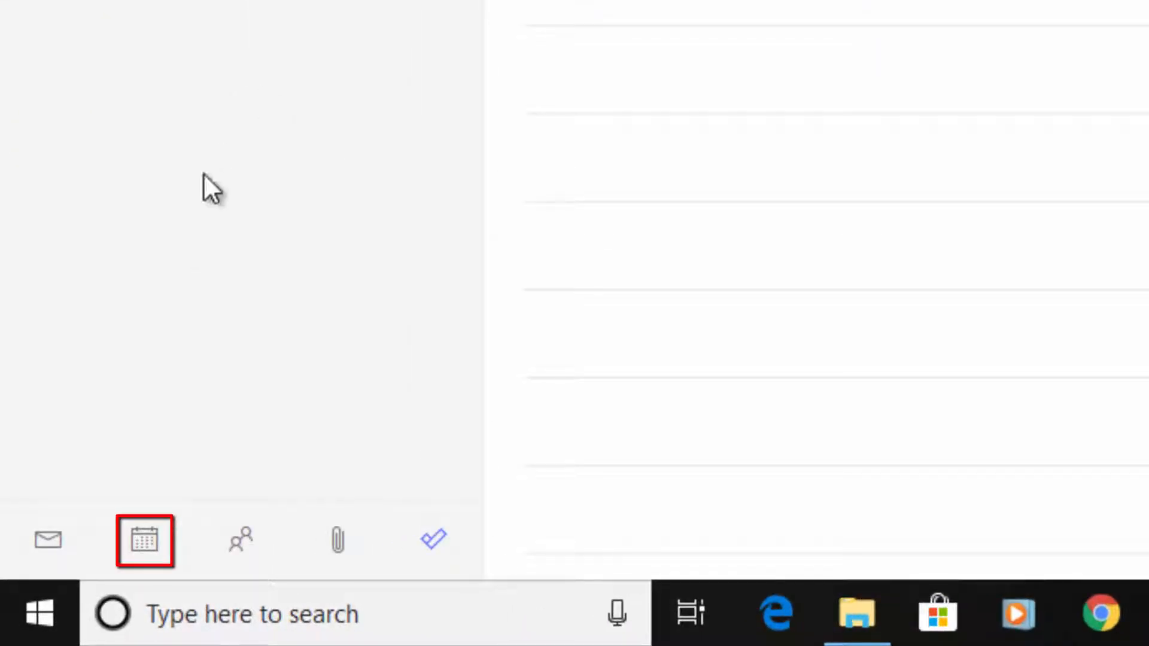
Step: Open the calendar, display its tasks alongside the week with the recently completed ones, and go to managing all tasks
click(144, 542)
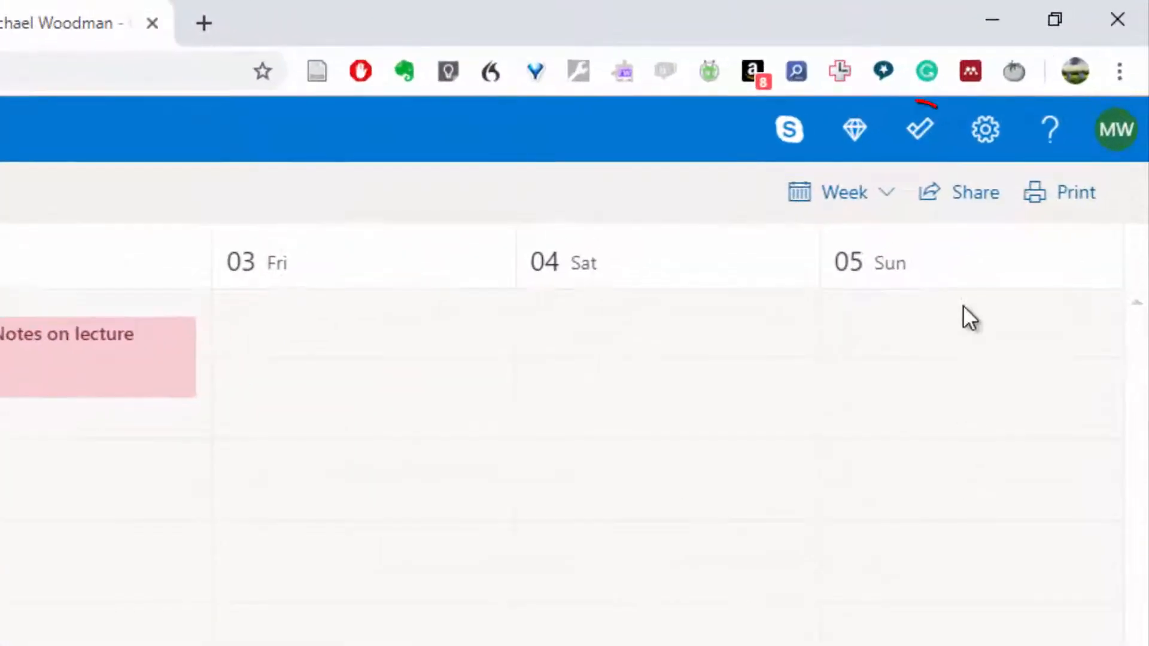
click(920, 135)
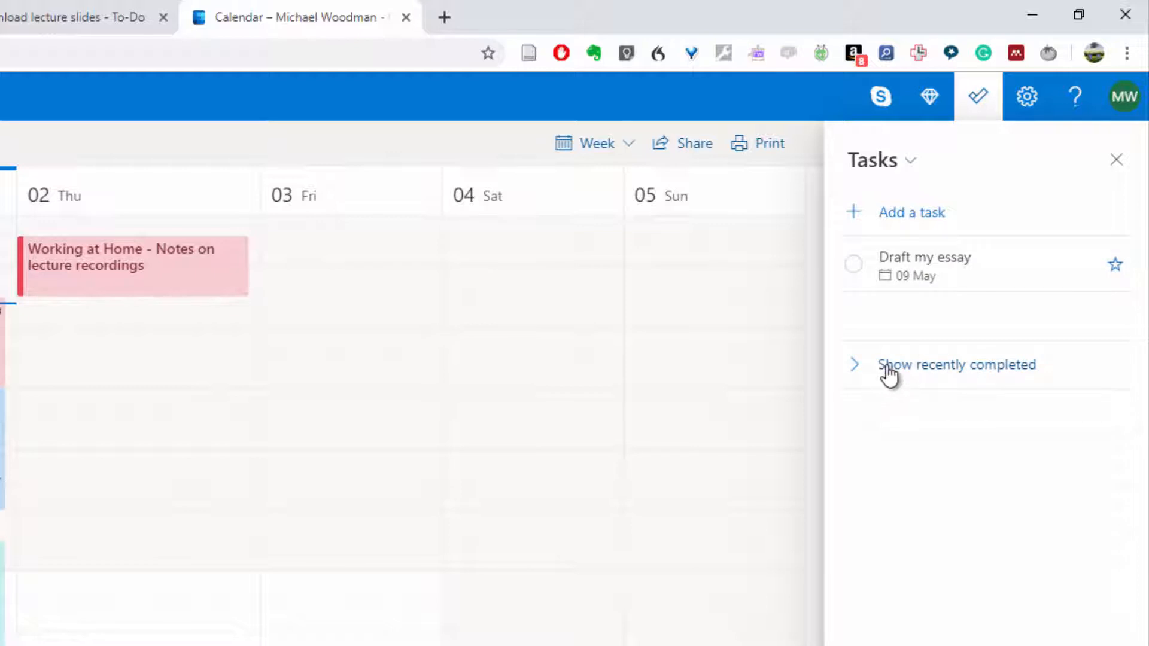
click(886, 370)
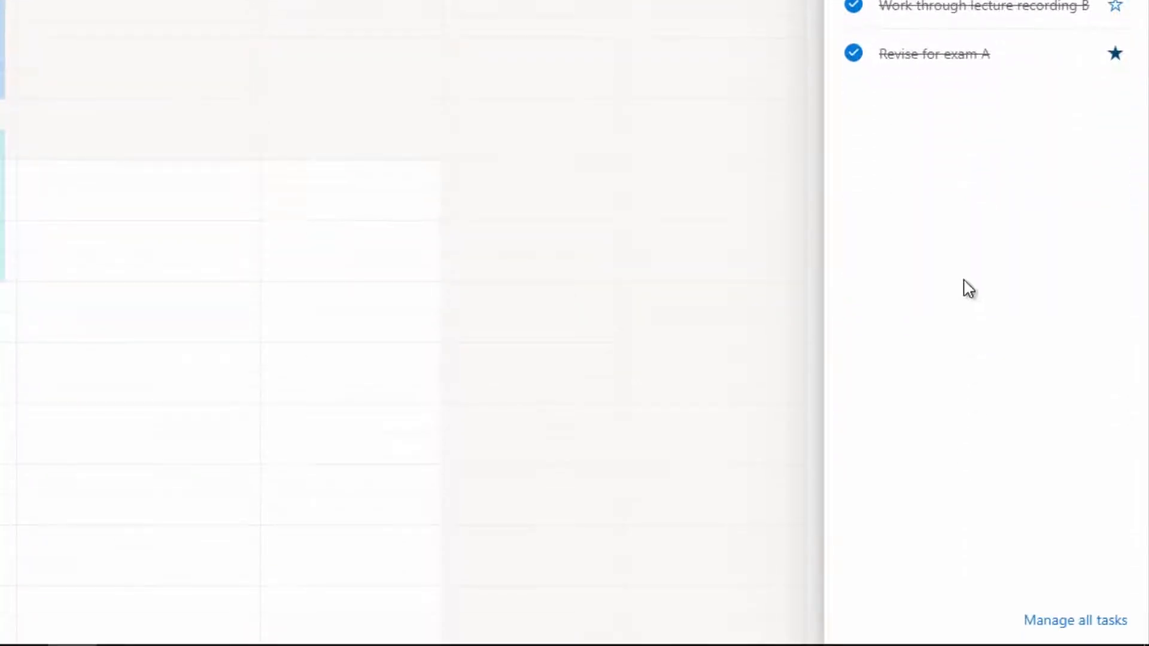
click(1089, 622)
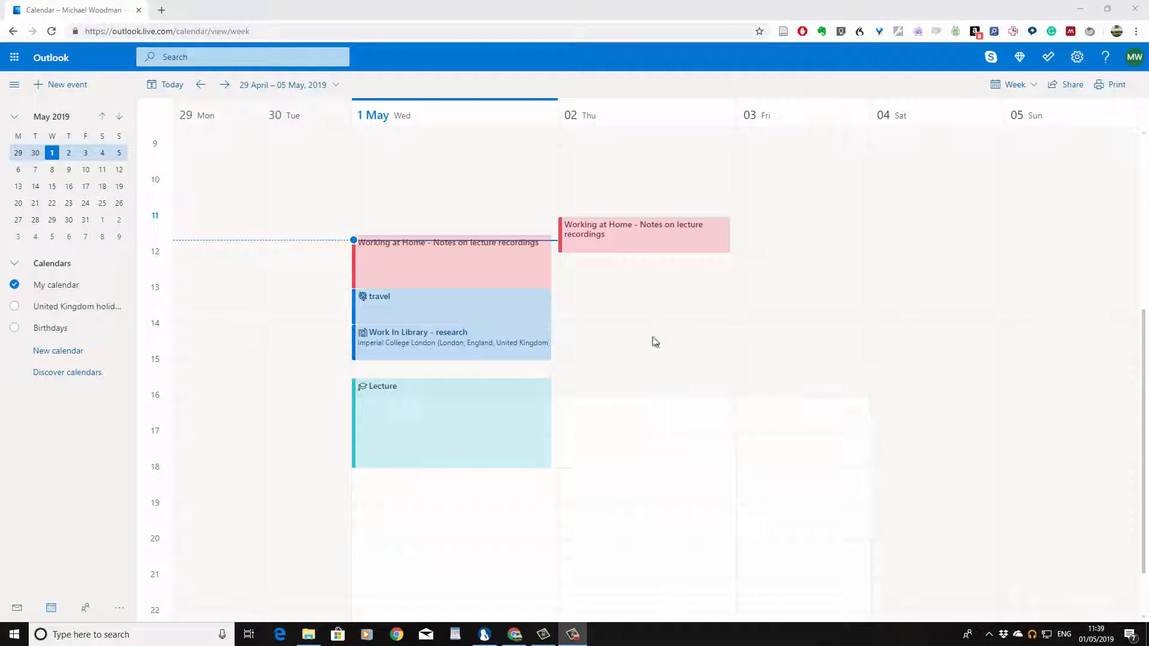
Step: Create a "Drafting Essay" event on Friday 3 May 2019 starting at 12:00 and extend it to 15:00
click(788, 260)
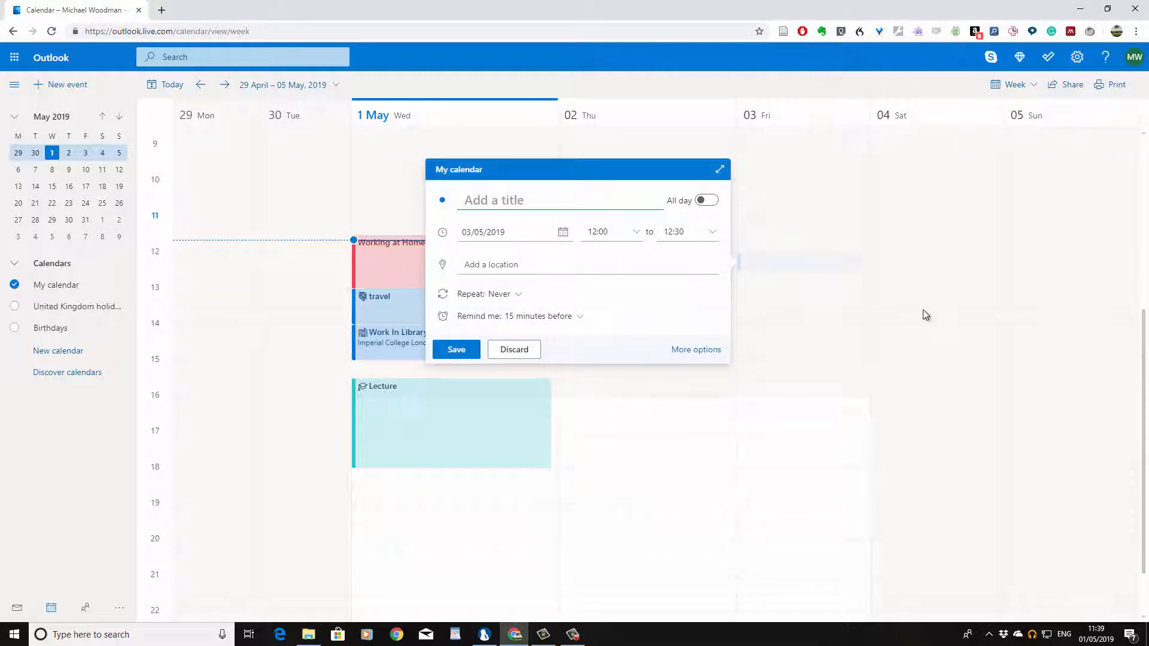
text(Drafting Essay)
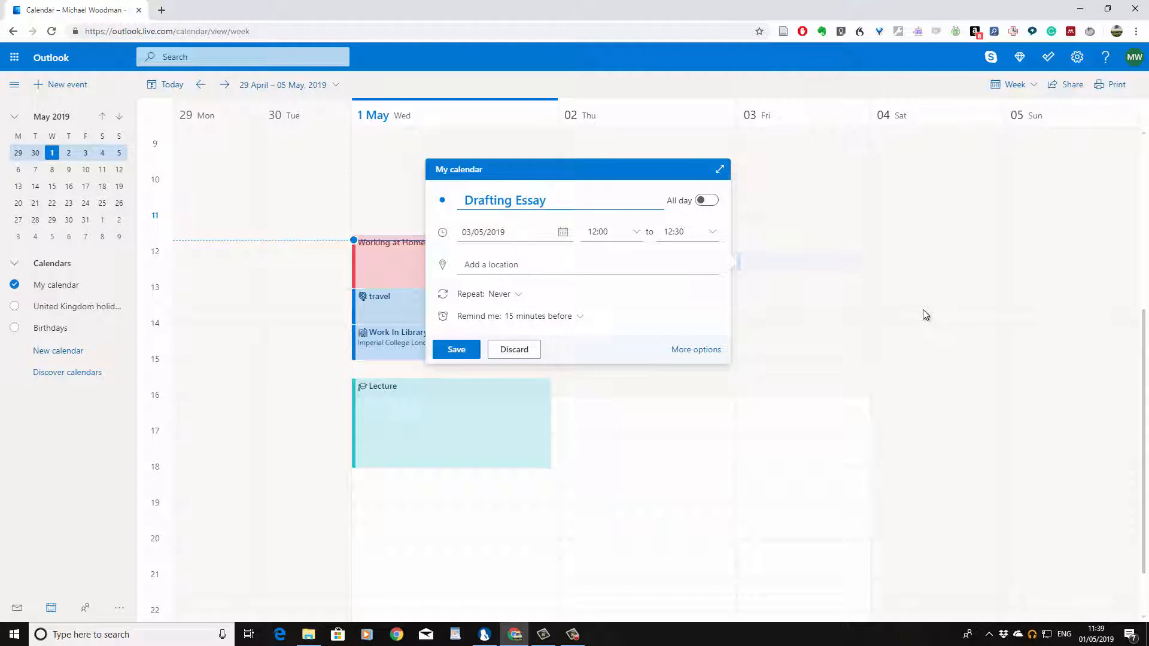
click(461, 351)
drag(802, 274, 808, 359)
Step: Assign the "Can move" category to the "Drafting Essay" event and close its details
double_click(784, 302)
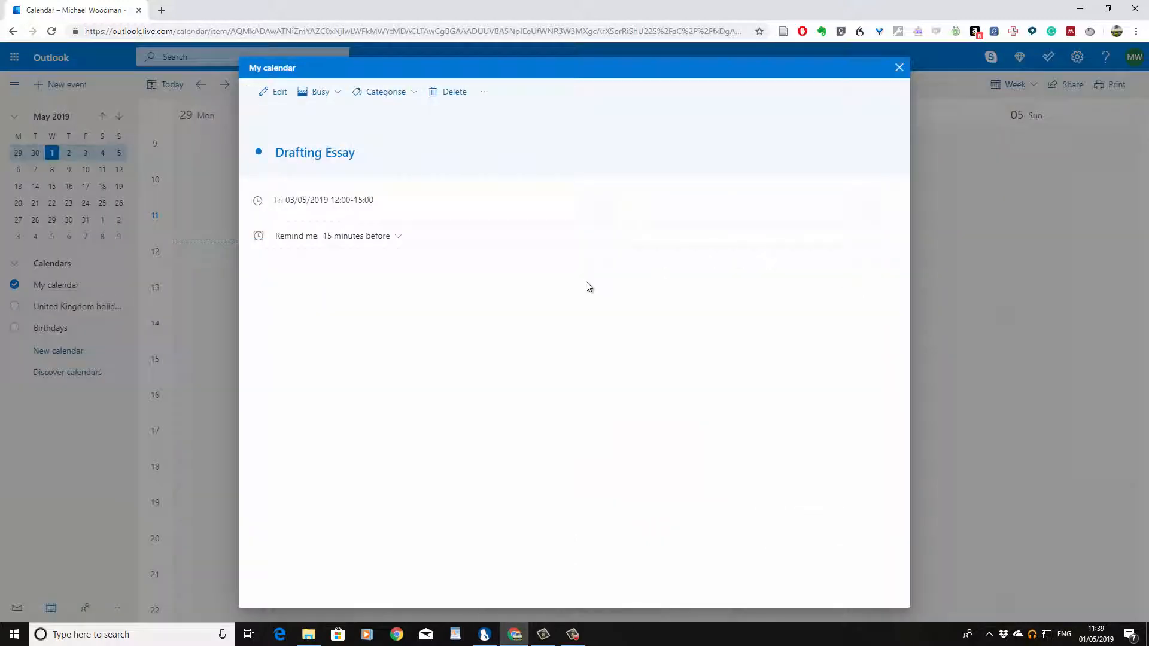
click(416, 94)
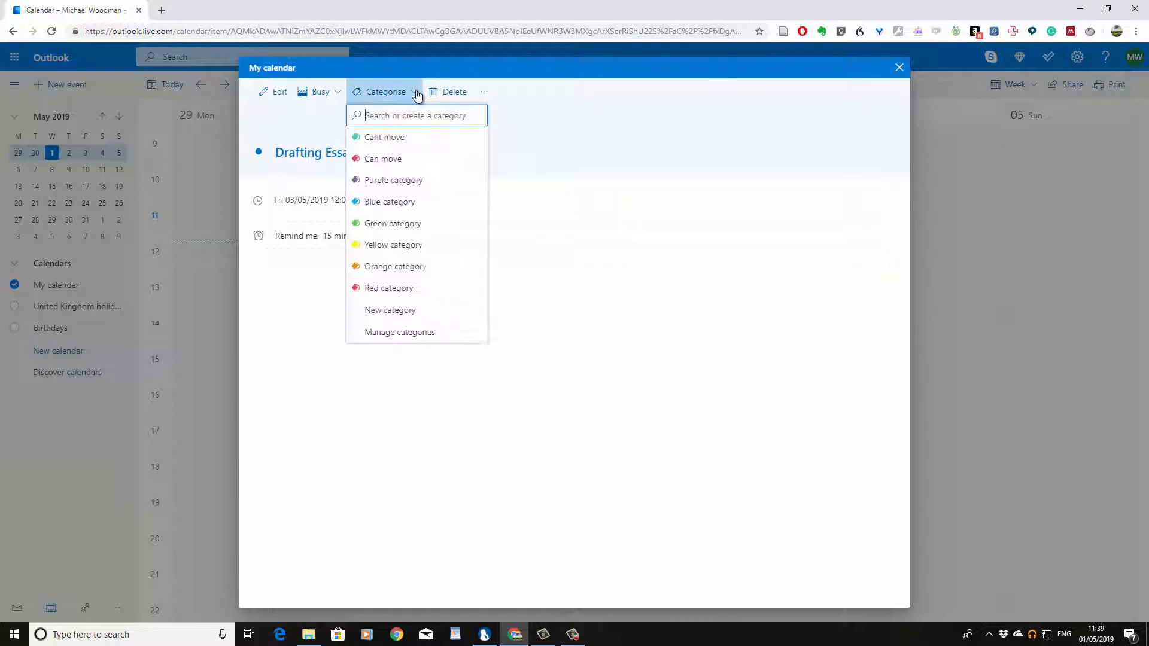
click(395, 159)
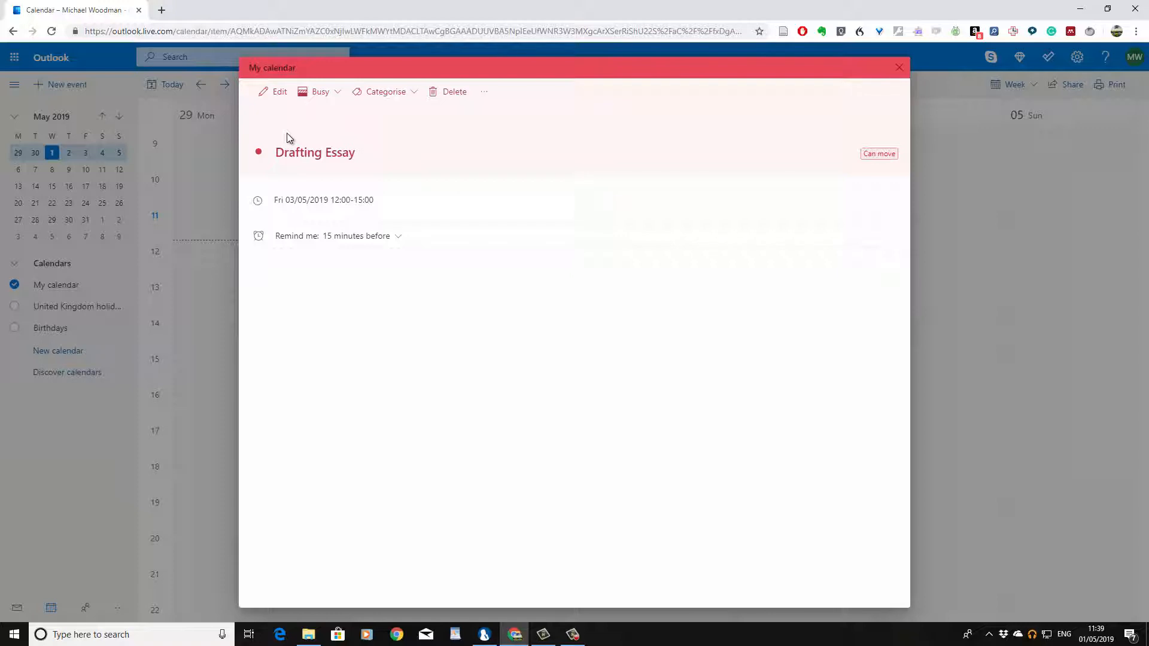
click(898, 67)
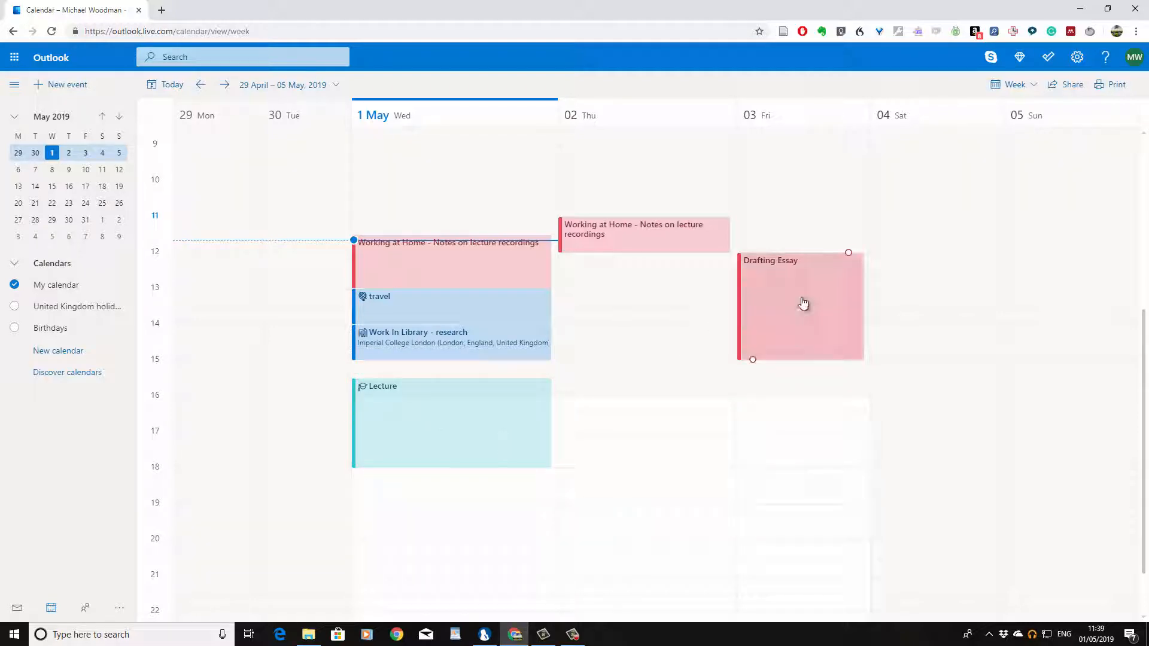
Step: Edit the "Drafting Essay" event and add a bulleted list to its description with "task 1", "task 2" and "task 3"
mouse_move(803, 303)
mouse_down()
mouse_move(807, 269)
mouse_move(956, 276)
mouse_move(807, 280)
mouse_move(803, 321)
mouse_move(799, 308)
mouse_up()
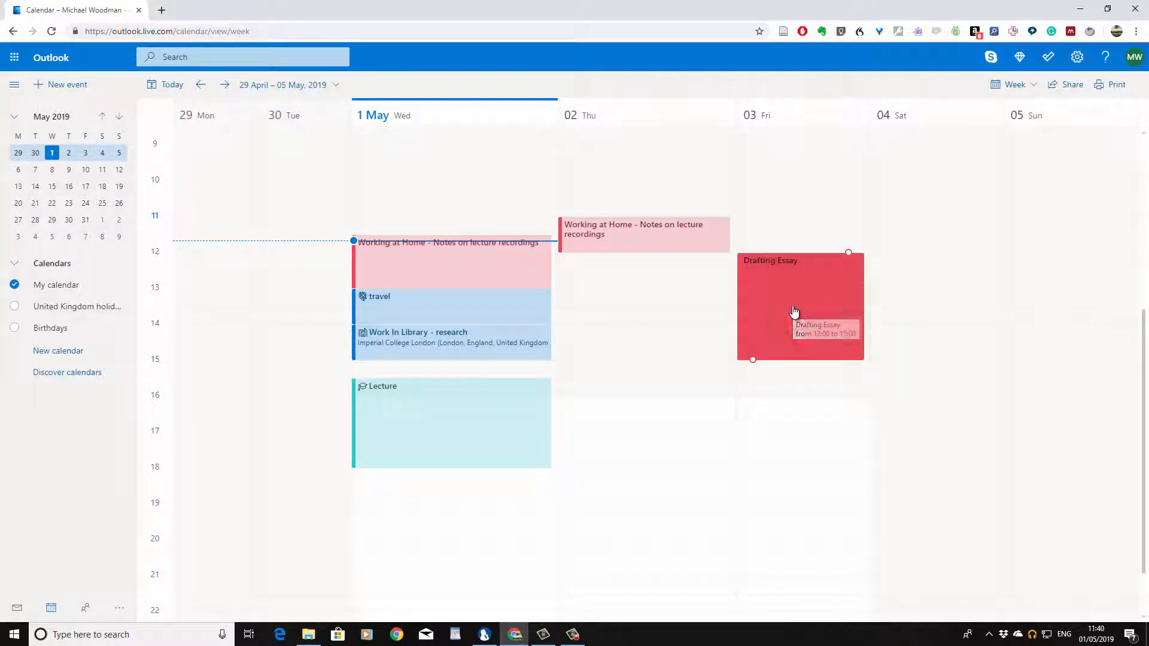
double_click(794, 312)
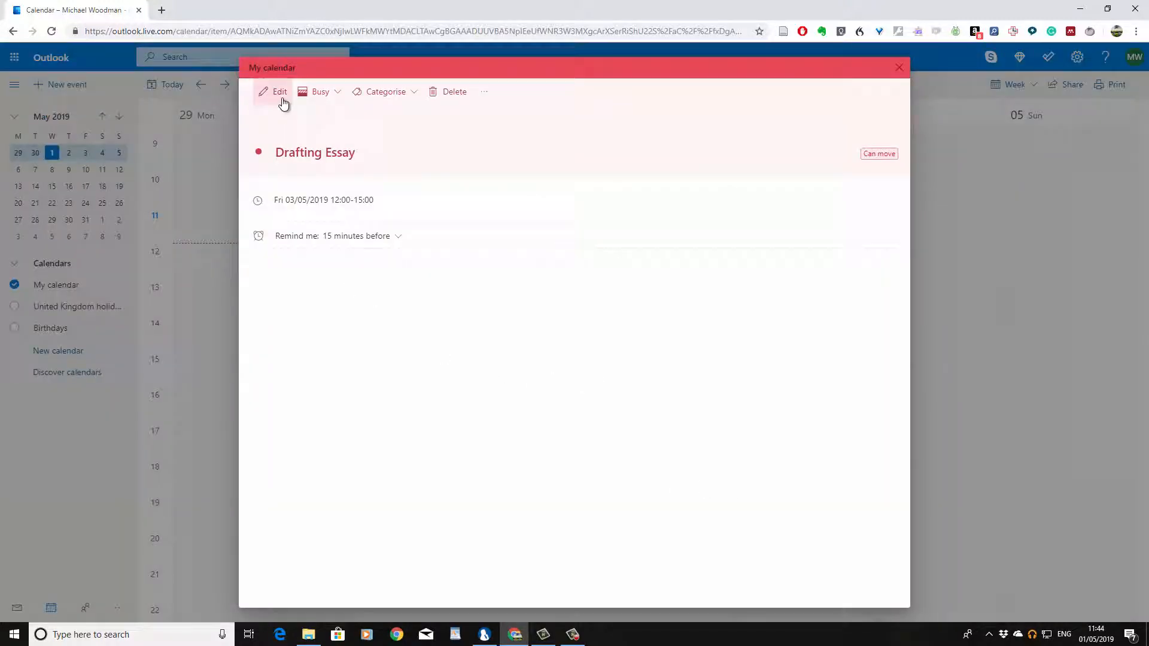
click(283, 103)
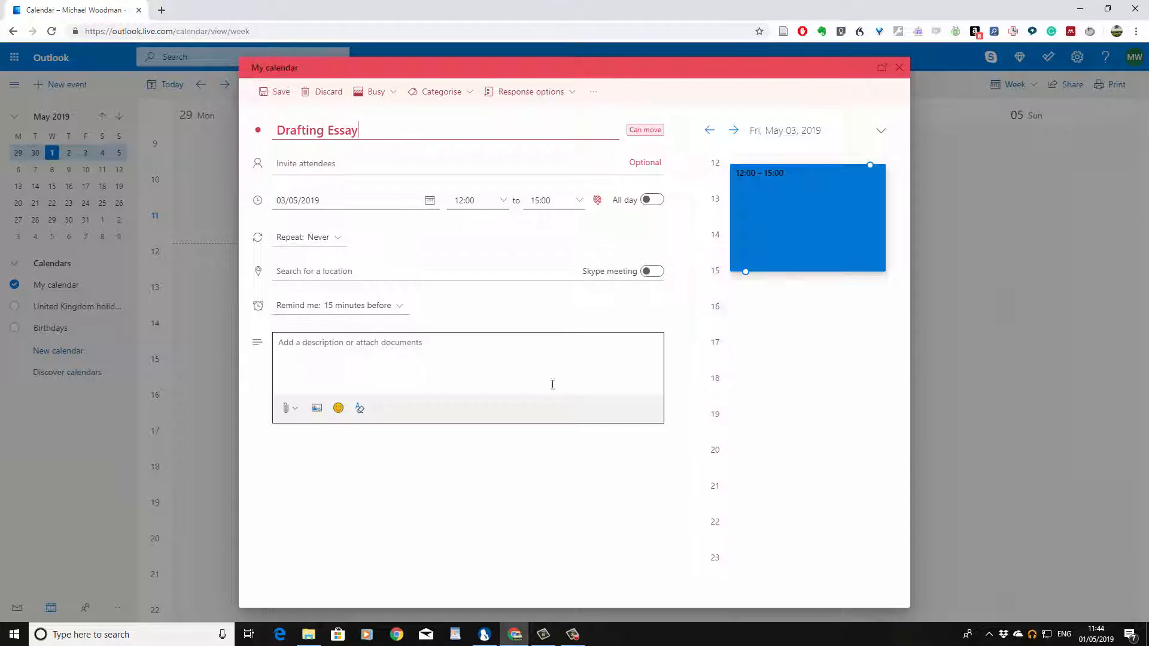
click(295, 345)
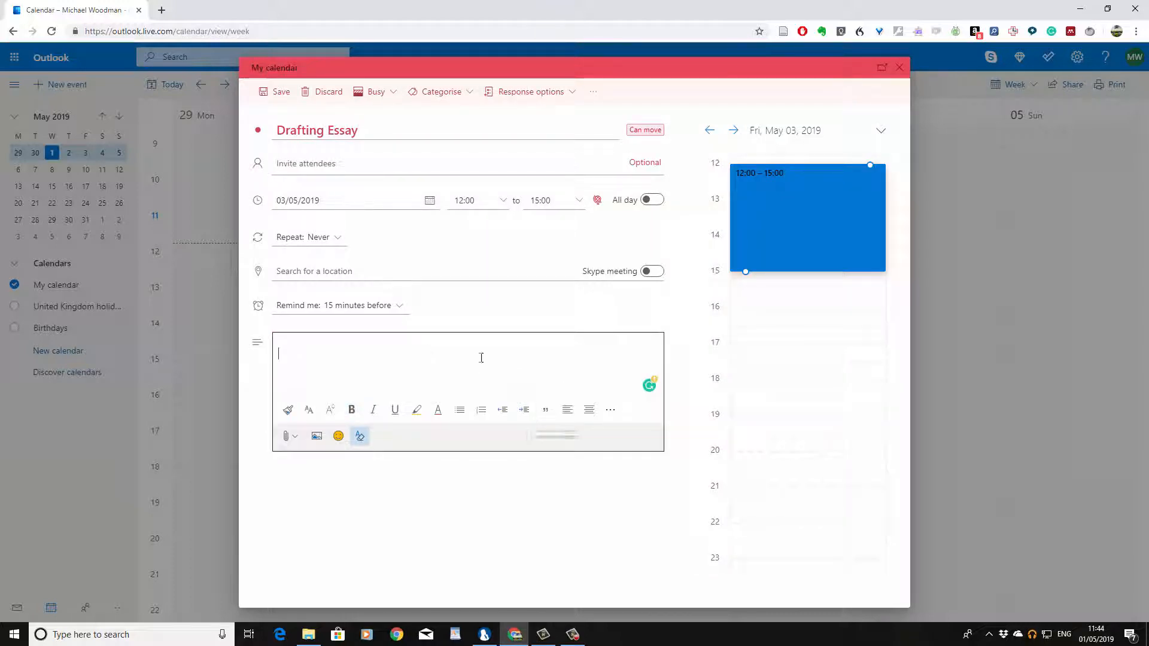
click(460, 412)
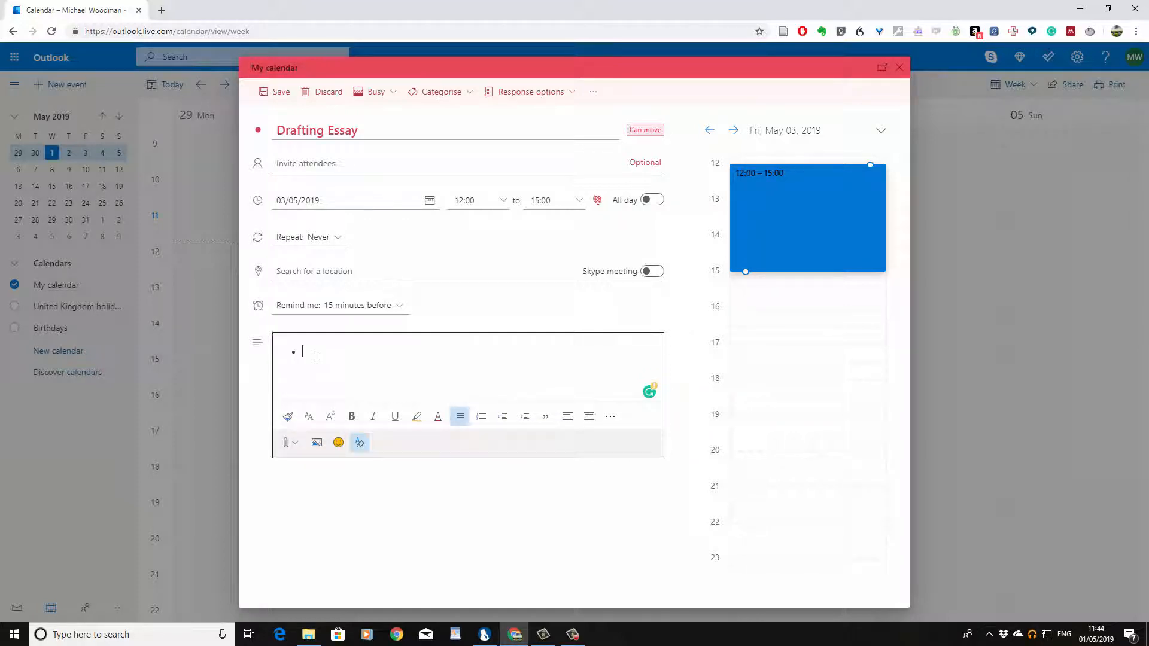
text(task 1)
key(Return)
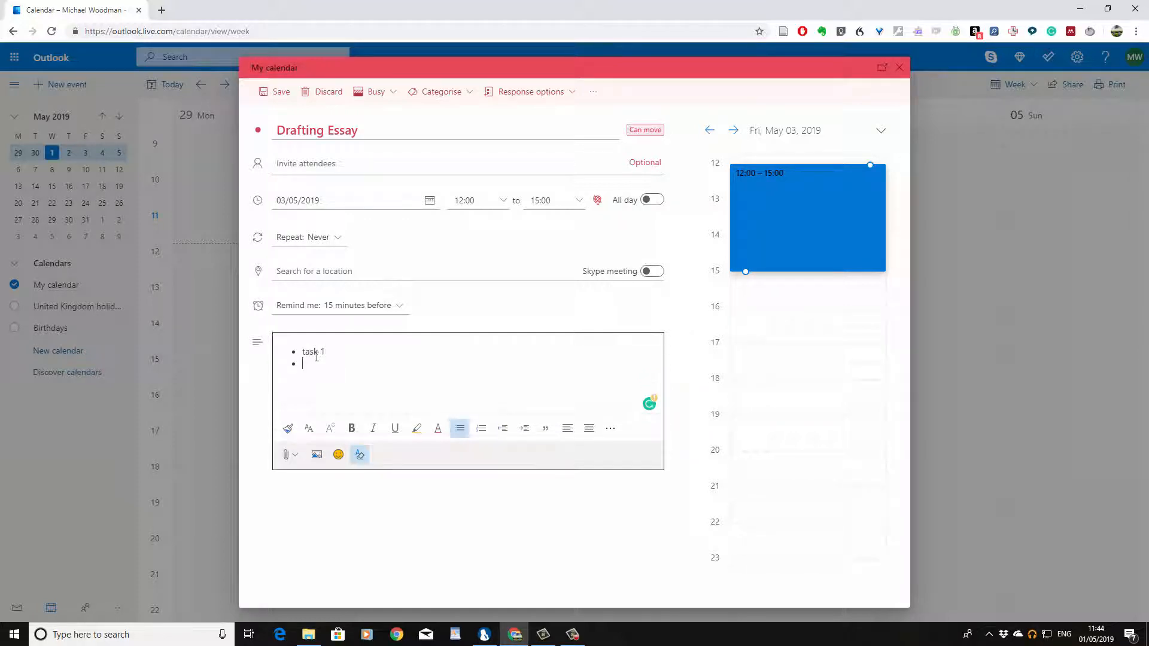
text(task 2)
key(Return)
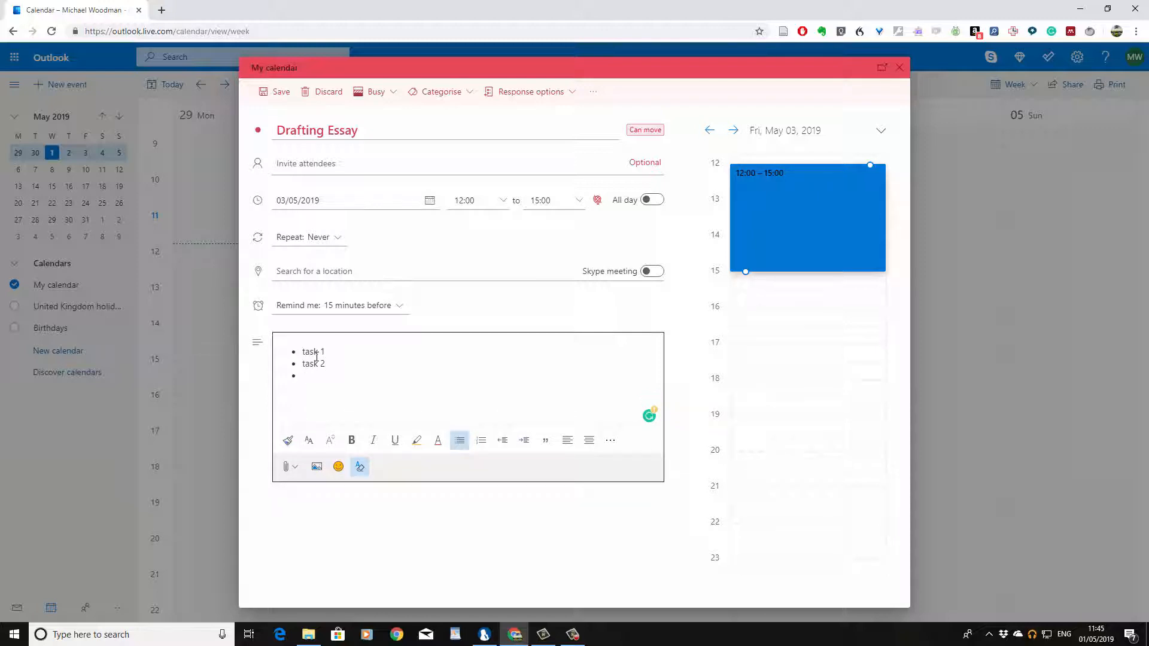
text(task 3)
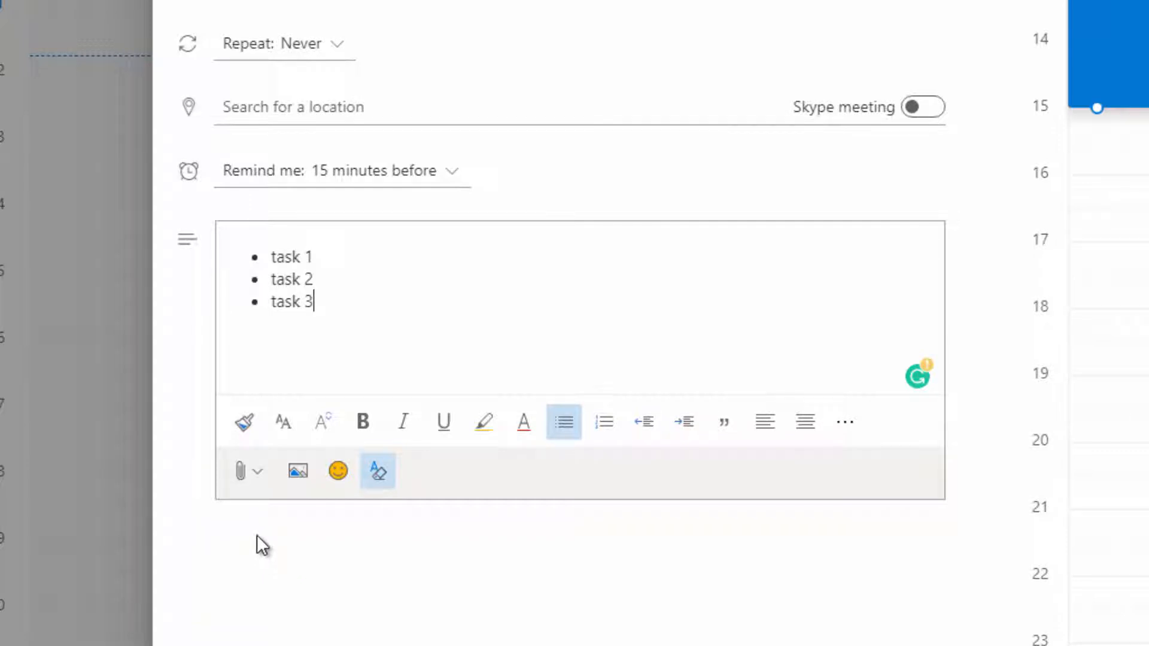
Step: Attach "Modern Epidemiology.pdf" from the OneDrive Documents folder to the "Drafting Essay" event and save the event
click(257, 473)
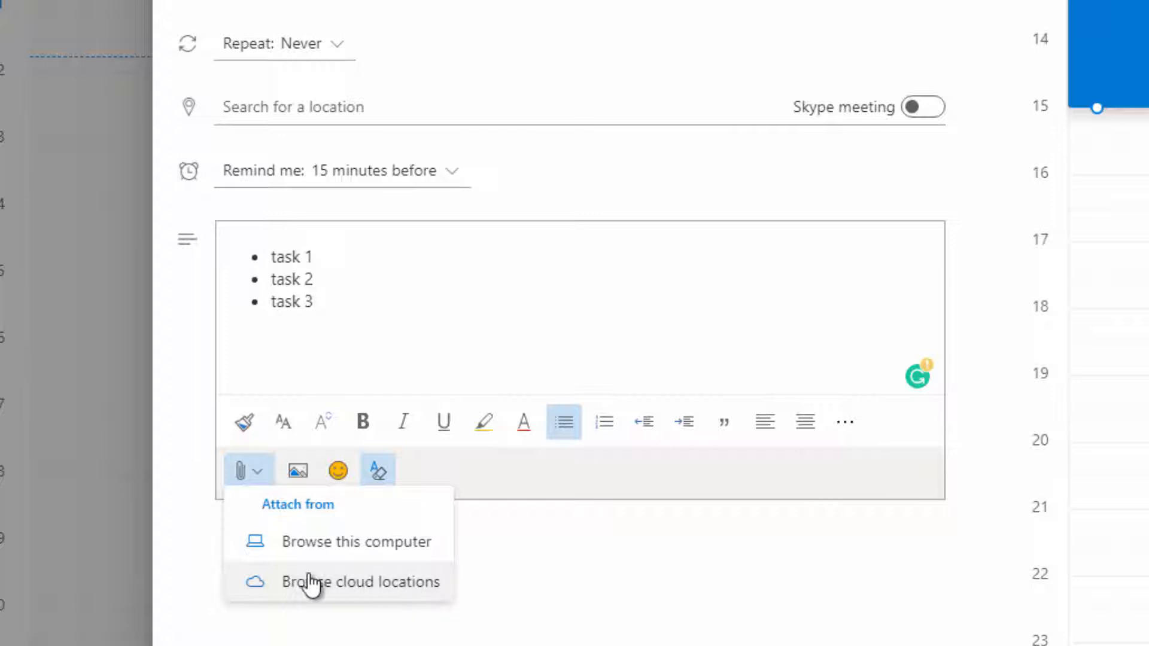
click(344, 584)
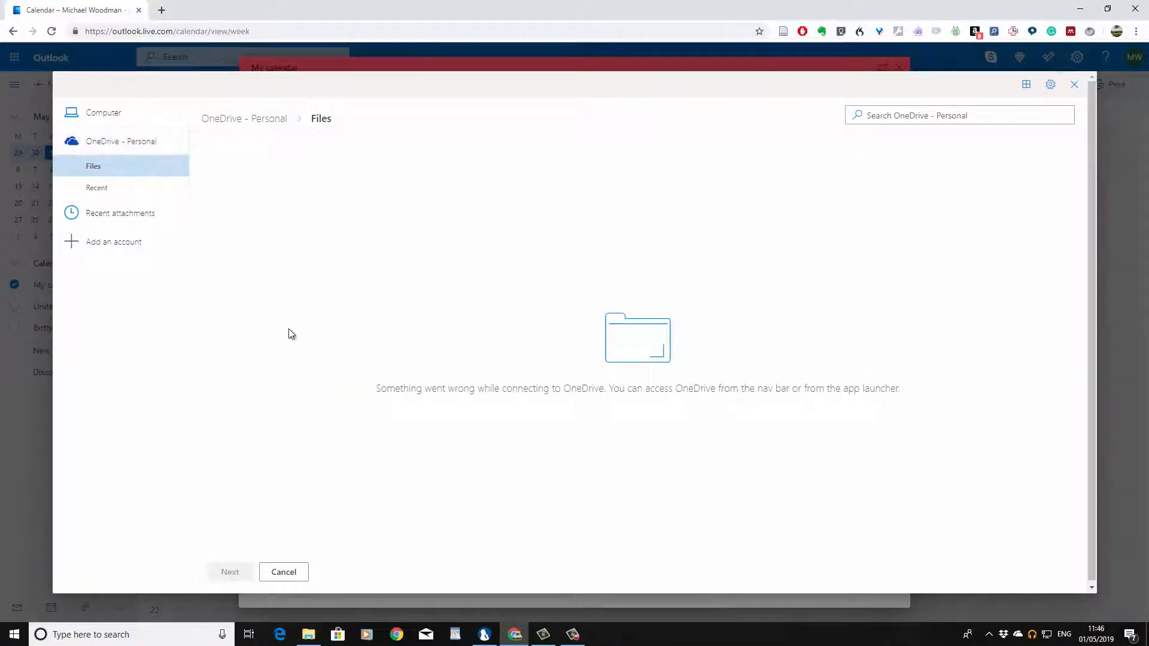
click(130, 164)
double_click(277, 203)
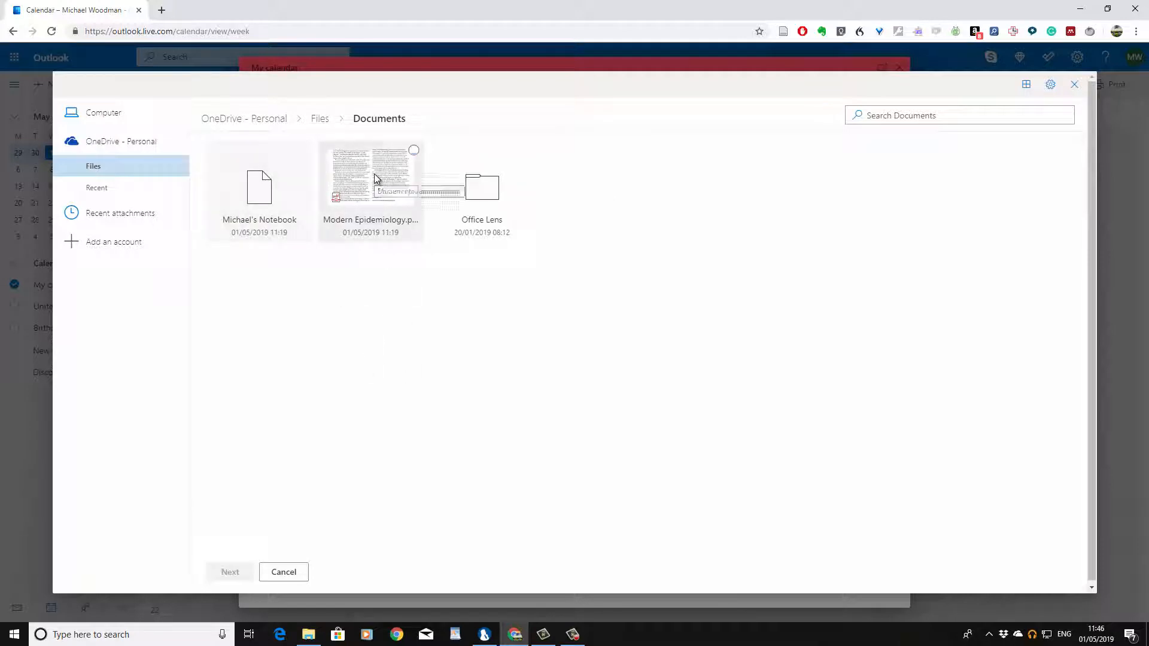
click(375, 173)
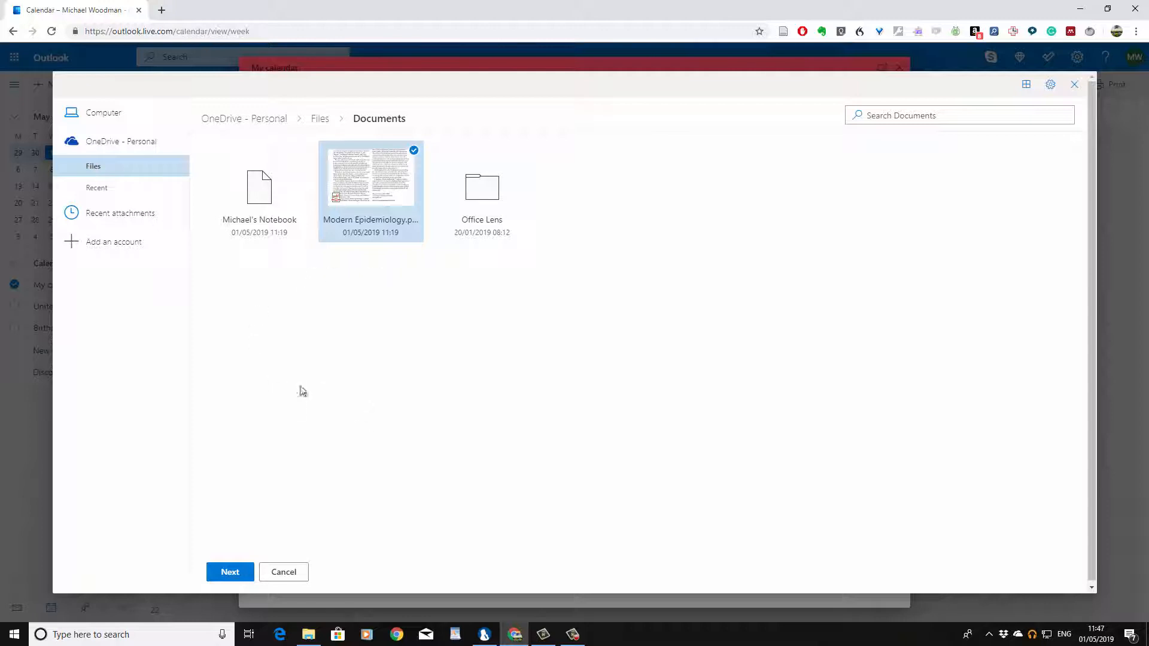
click(232, 574)
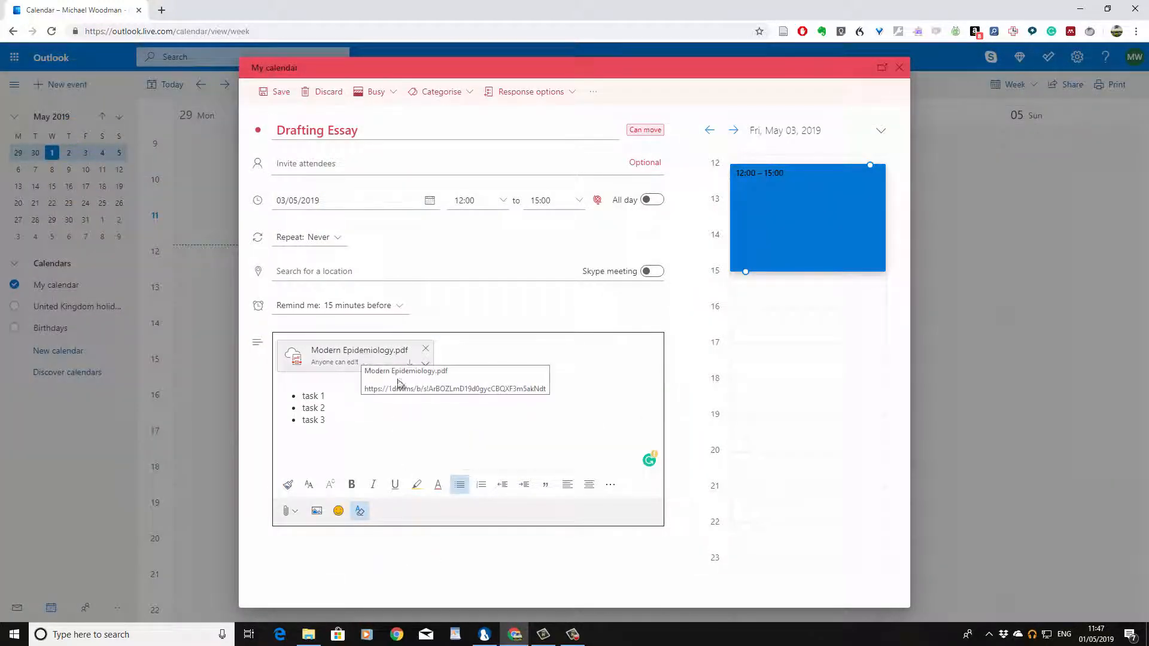
click(277, 91)
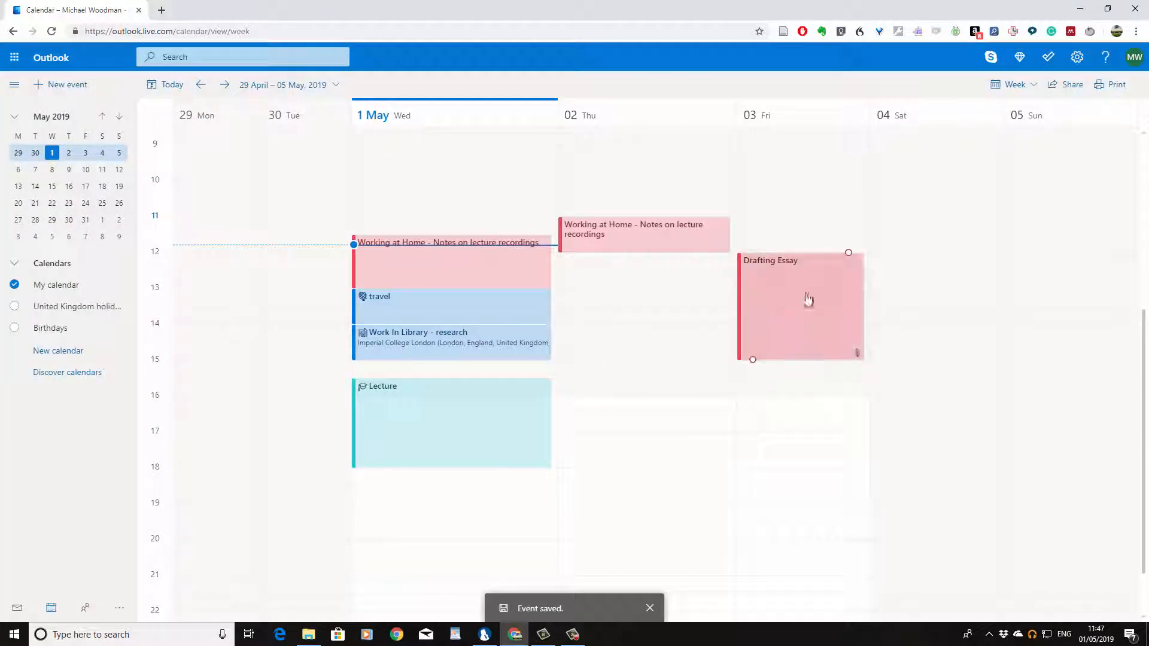
Step: Move the "Drafting Essay" event to Saturday 4 May at 12:00, then view its details and close them
drag(794, 301, 909, 298)
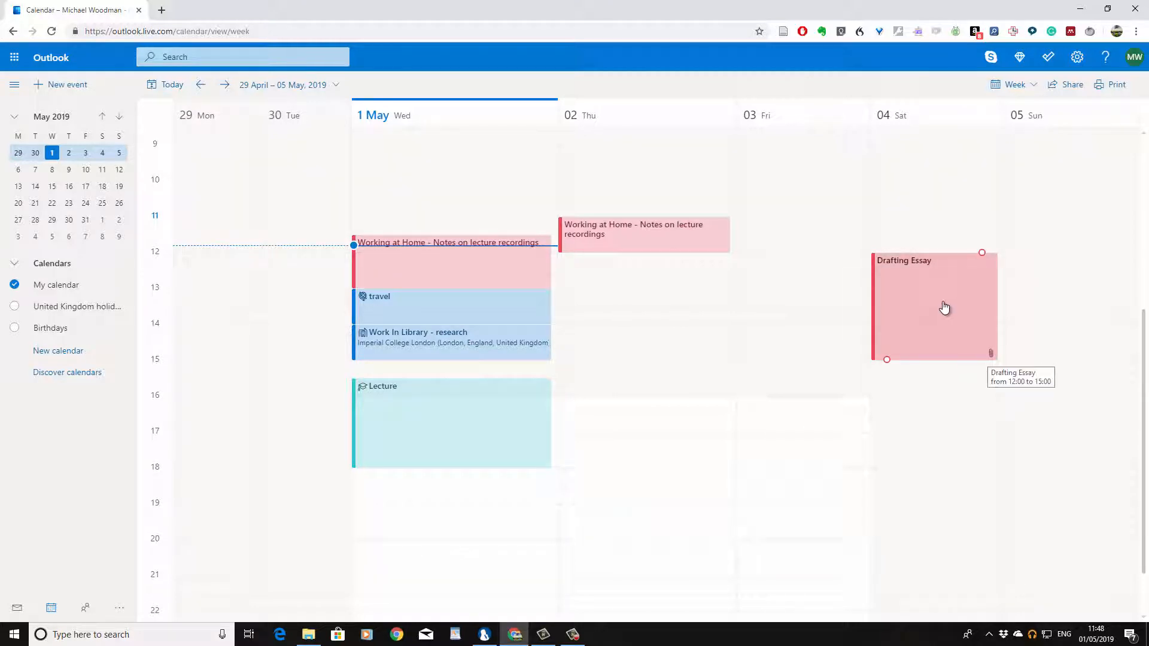
double_click(943, 307)
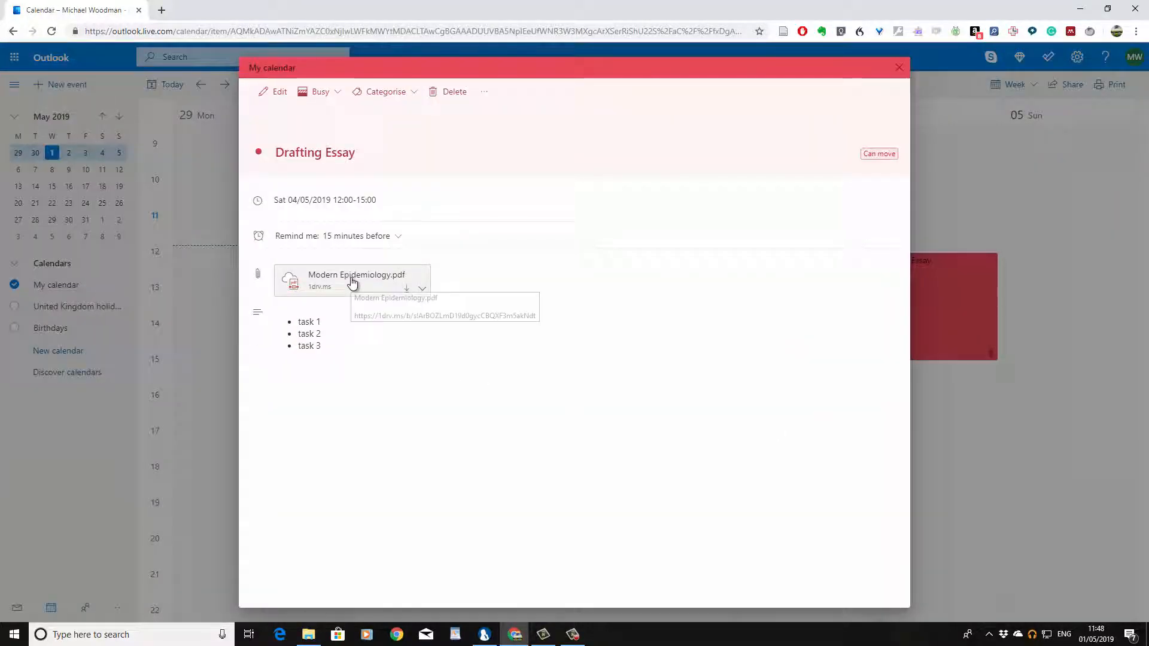
click(899, 68)
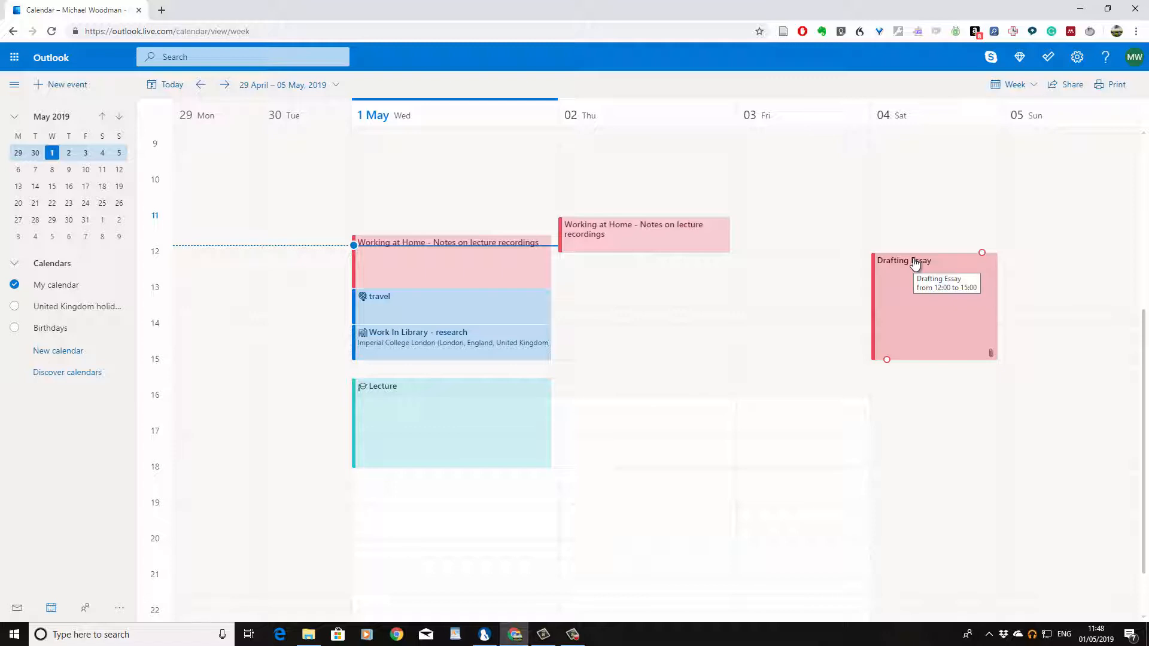
Step: Move the "Drafting Essay" event to Friday 3 May from 11:00 to 14:00 and open its details
drag(898, 282, 808, 257)
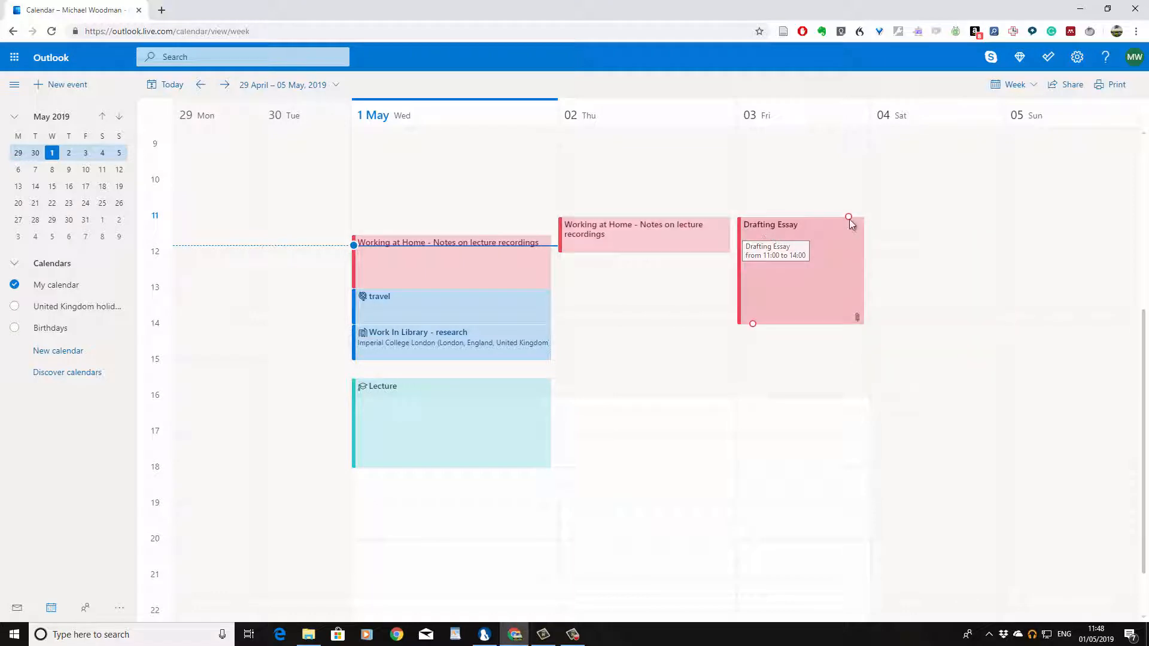
click(787, 266)
double_click(786, 266)
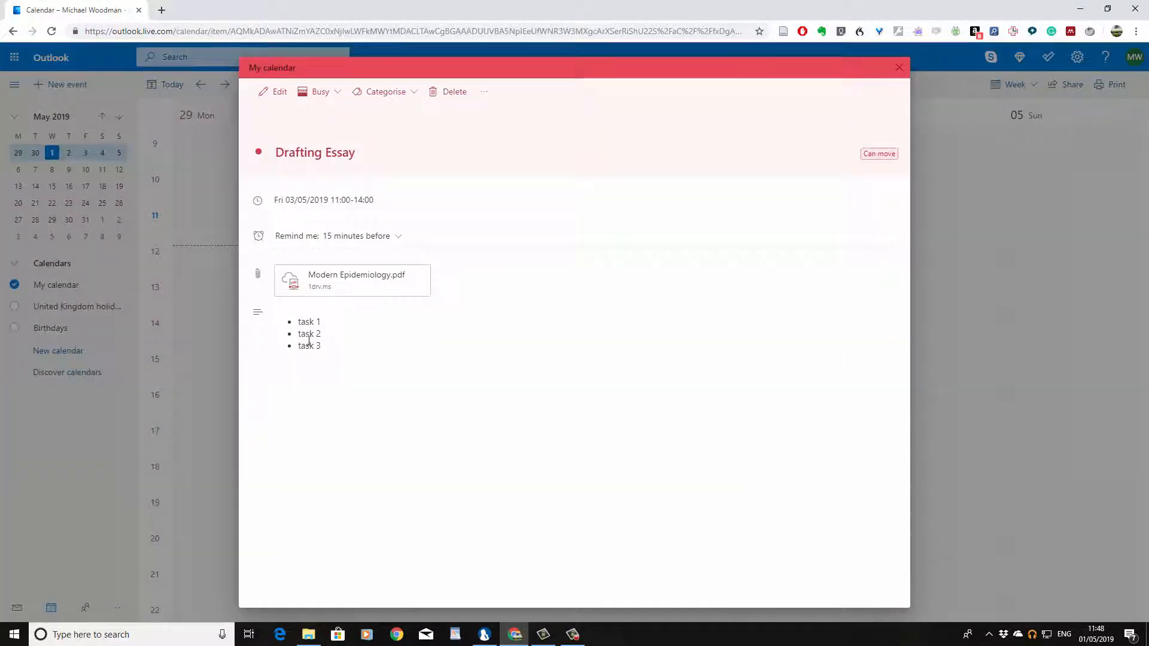